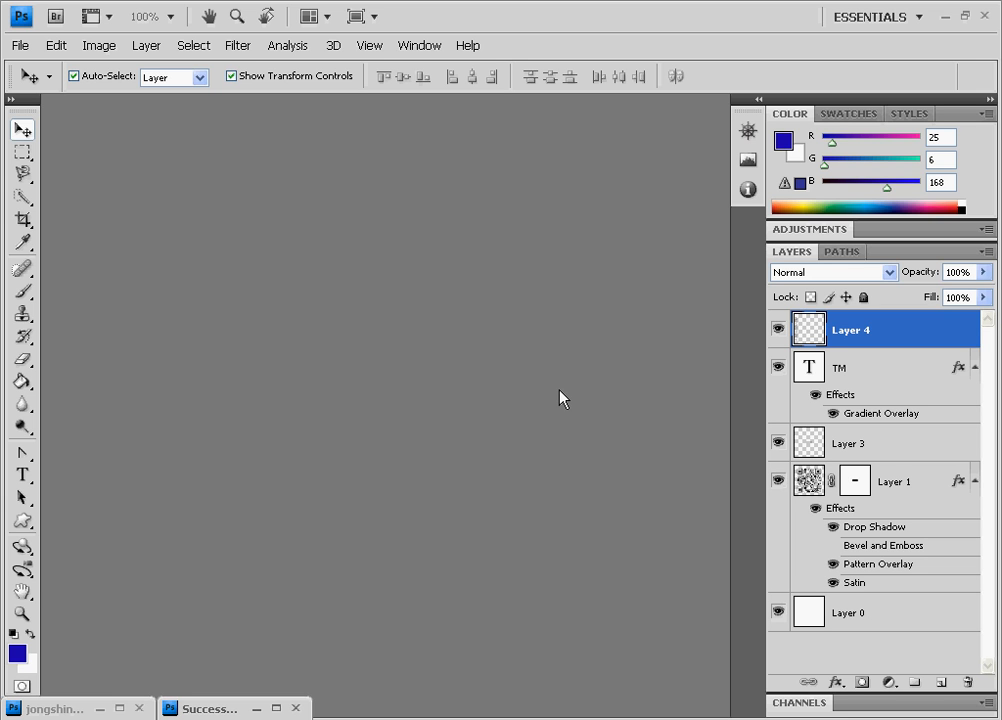
# - Create a new 350 x 350 pixel RGB document at 72 pixels/inch with a white background, named qr-code
pyautogui.click(21, 45)
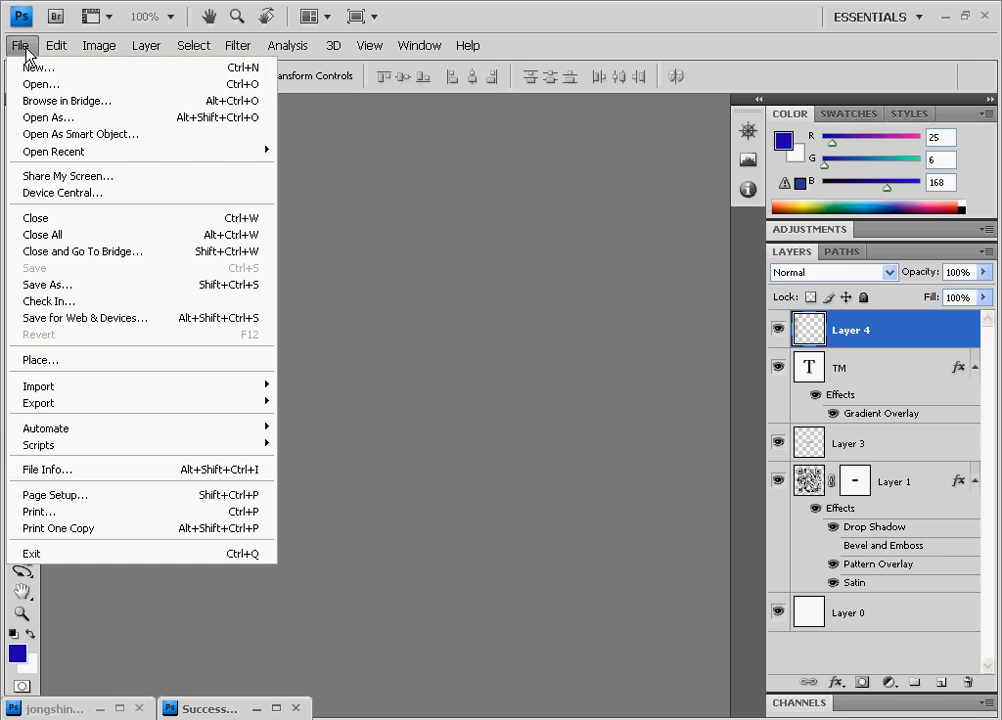
pyautogui.click(86, 77)
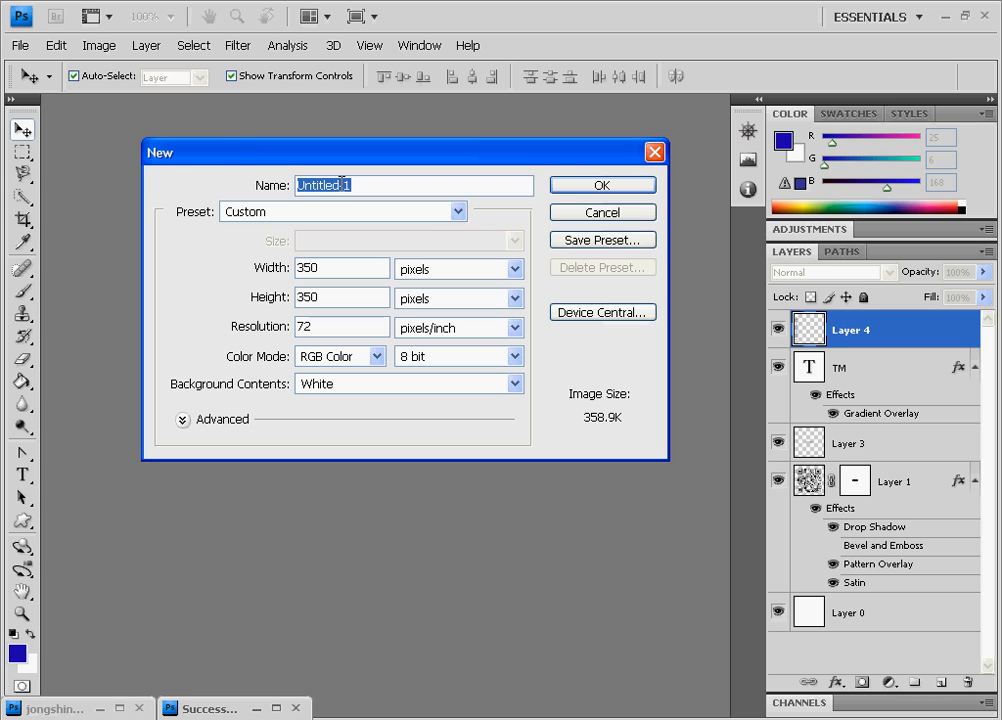
pyautogui.write('qr')
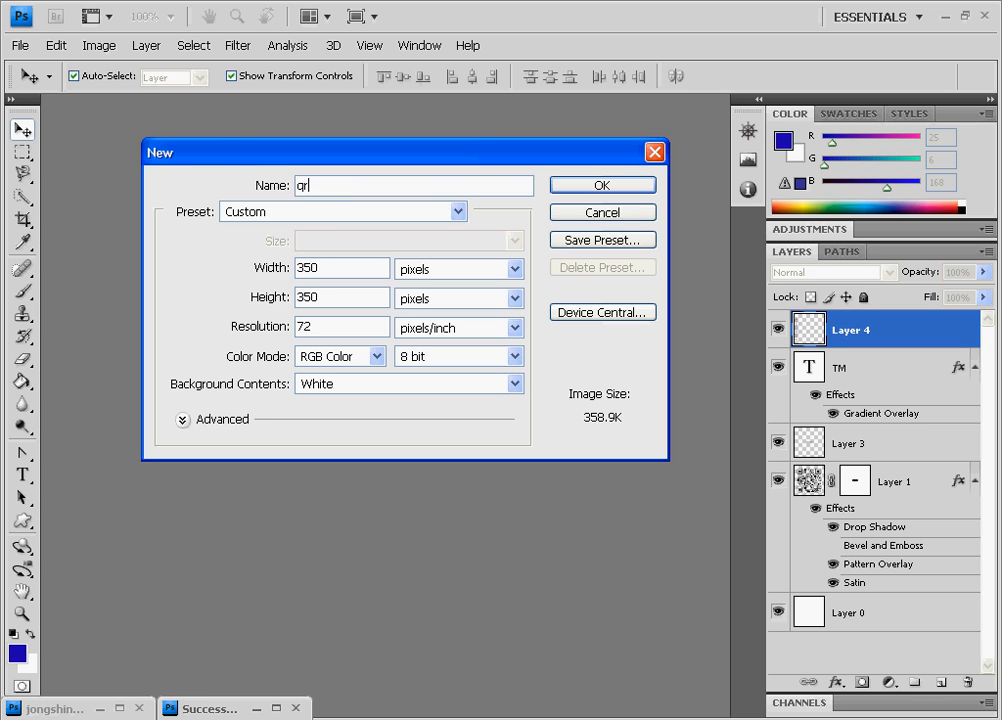
pyautogui.write('-code')
pyautogui.click(616, 187)
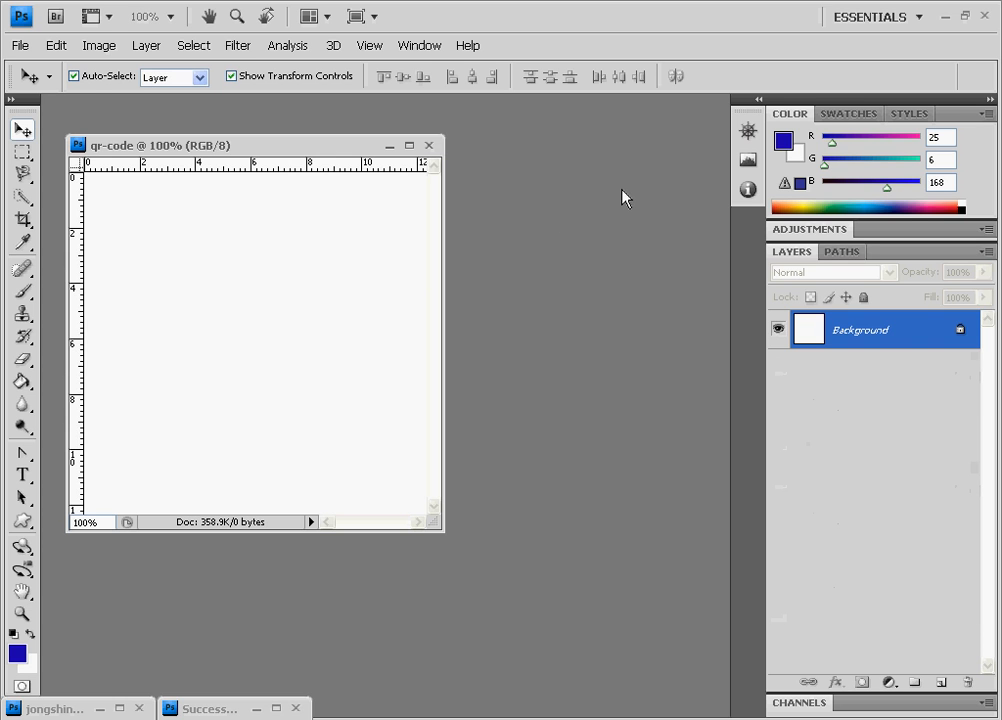
# - Enlarge the qr-code document window beyond the canvas on all sides and reposition it in the workspace
pyautogui.moveTo(444, 259); pyautogui.dragTo(673, 272)
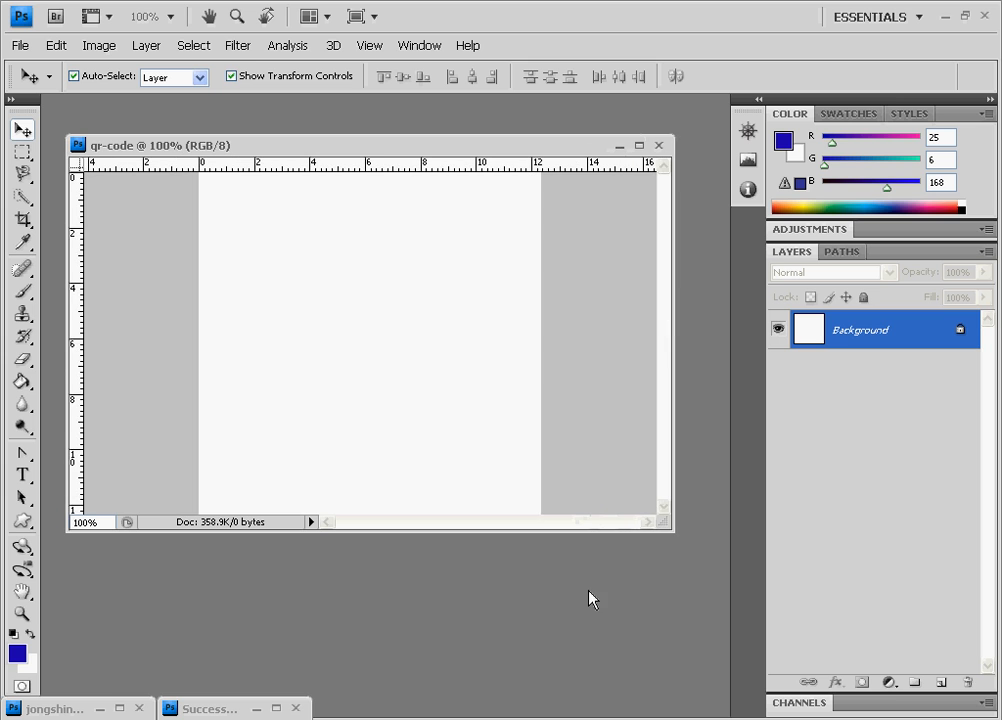
pyautogui.moveTo(585, 530); pyautogui.dragTo(595, 661)
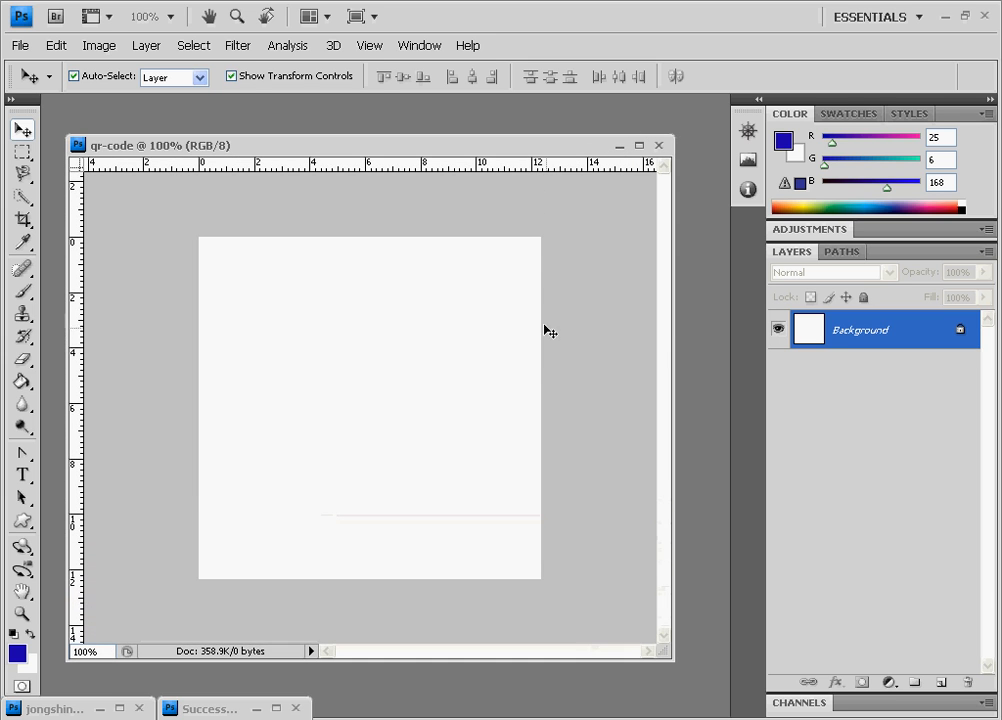
pyautogui.doubleClick(527, 144)
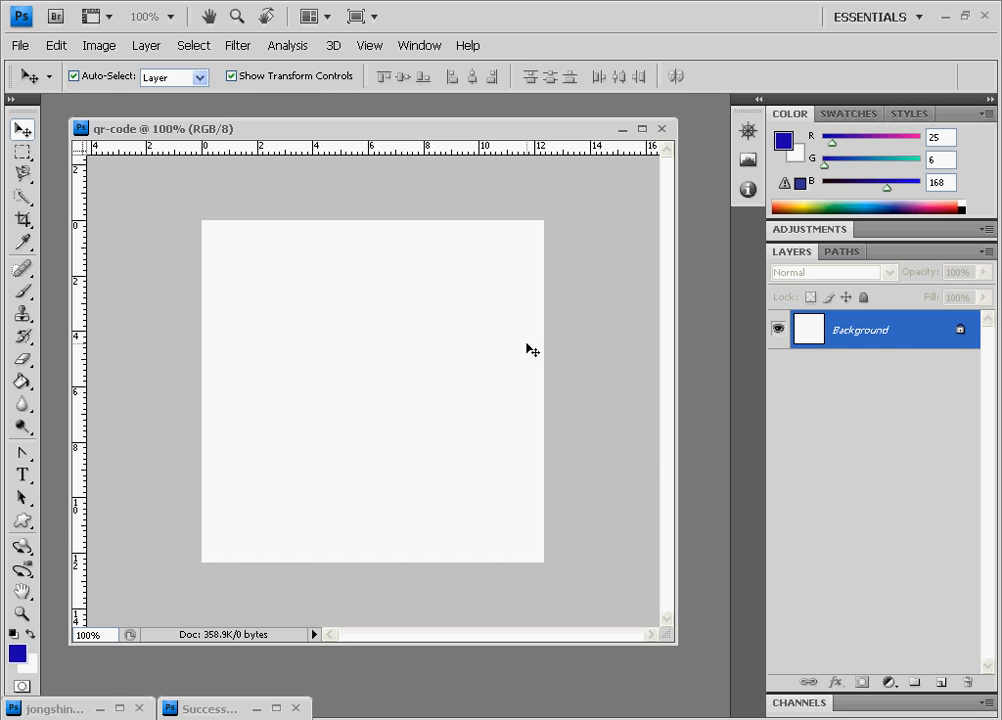
pyautogui.moveTo(443, 132)
pyautogui.mouseDown()
pyautogui.moveTo(481, 130)
pyautogui.moveTo(449, 133)
pyautogui.mouseUp()
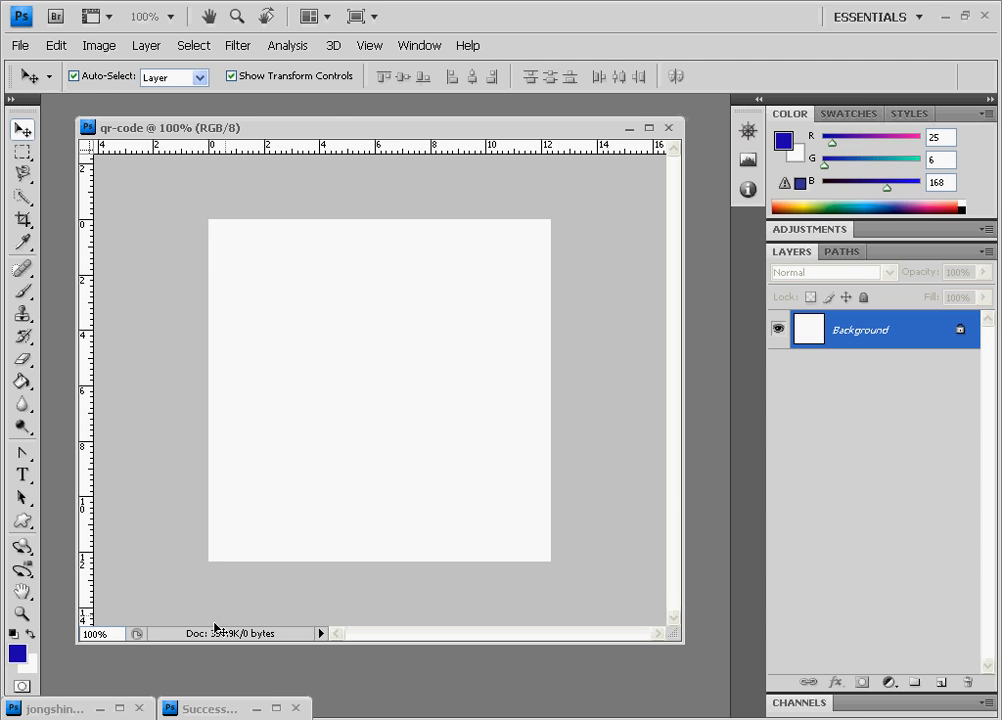
# - Switch to Bridge, open code.png from the Desktop in Photoshop and copy its QR code layer into the qr-code document
pyautogui.hotkey('alt', 'Tab')
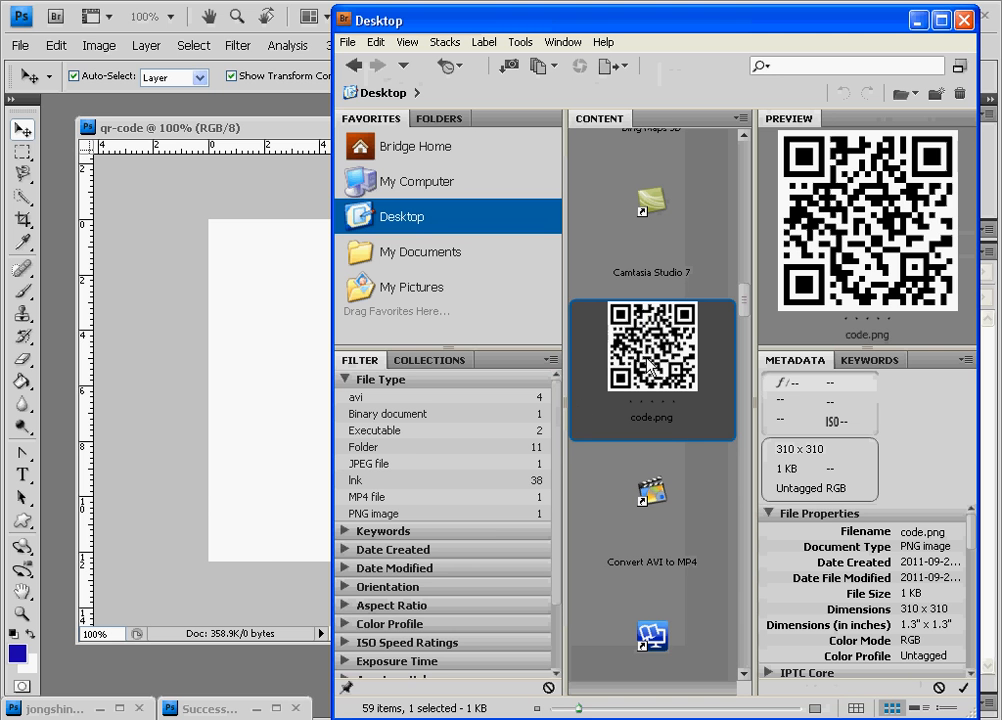
pyautogui.moveTo(659, 342); pyautogui.dragTo(273, 364)
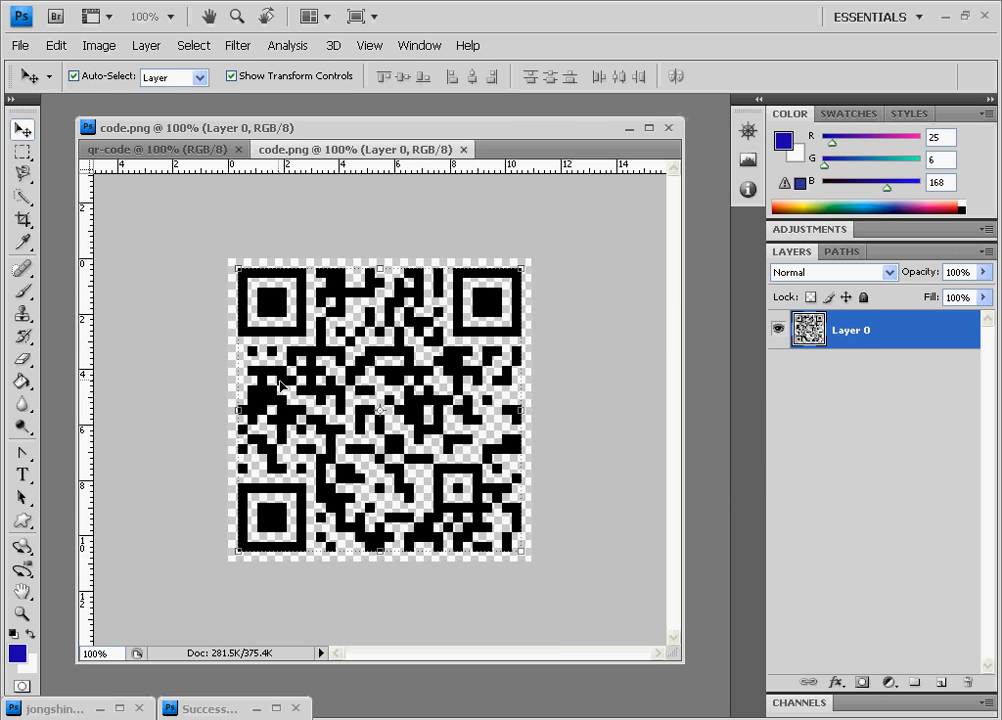
pyautogui.moveTo(336, 345); pyautogui.dragTo(389, 392)
# - Nudge the QR code on Layer 1 until it is centred on the white canvas, and deselect the layer
pyautogui.press('Up')
pyautogui.press('Up')
pyautogui.press('Up')
pyautogui.press('Up')
pyautogui.press('Up')
pyautogui.press('Up')
pyautogui.press('Up')
pyautogui.press('Up')
pyautogui.press('Up')
pyautogui.press('Up')
pyautogui.press('Up')
pyautogui.press('Up')
pyautogui.press('Up')
pyautogui.press('Up')
pyautogui.press('Up')
pyautogui.press('Up')
pyautogui.press('Up')
pyautogui.press('Up')
pyautogui.press('Up')
pyautogui.press('Up')
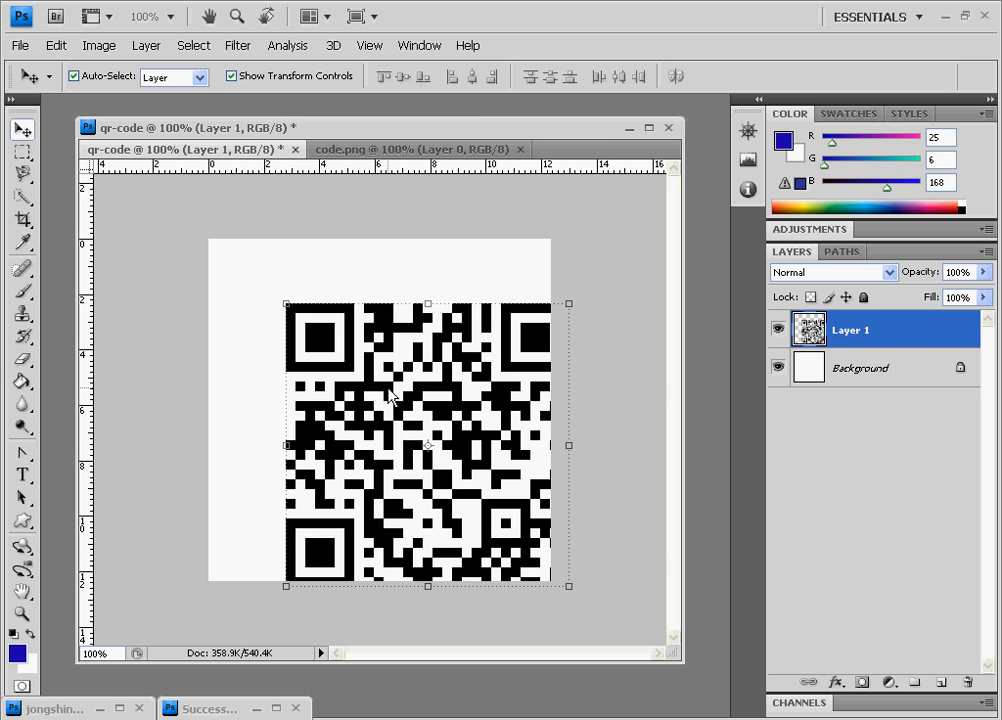
pyautogui.press('Left')
pyautogui.press('Left')
pyautogui.press('Left')
pyautogui.press('Left')
pyautogui.press('Left')
pyautogui.press('Left')
pyautogui.press('Left')
pyautogui.press('Left')
pyautogui.press('Left')
pyautogui.press('Left')
pyautogui.press('Left')
pyautogui.press('Left')
pyautogui.press('Left')
pyautogui.press('Left')
pyautogui.press('Left')
pyautogui.press('Left')
pyautogui.press('Left')
pyautogui.press('Left')
pyautogui.press('Left')
pyautogui.press('Left')
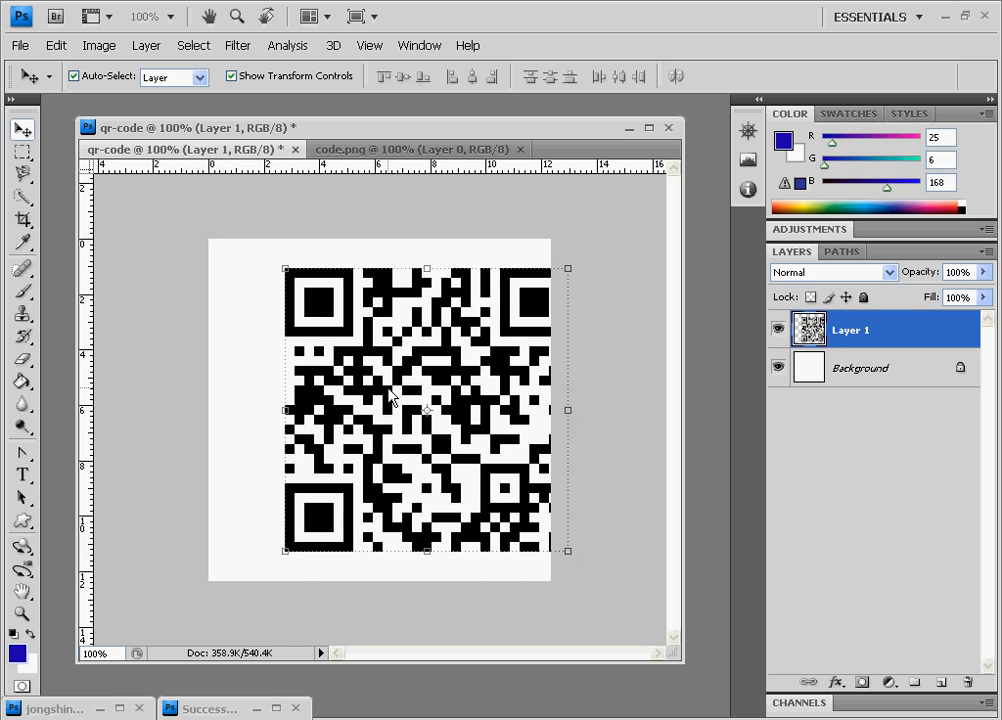
pyautogui.press('Left')
pyautogui.press('Left')
pyautogui.press('Left')
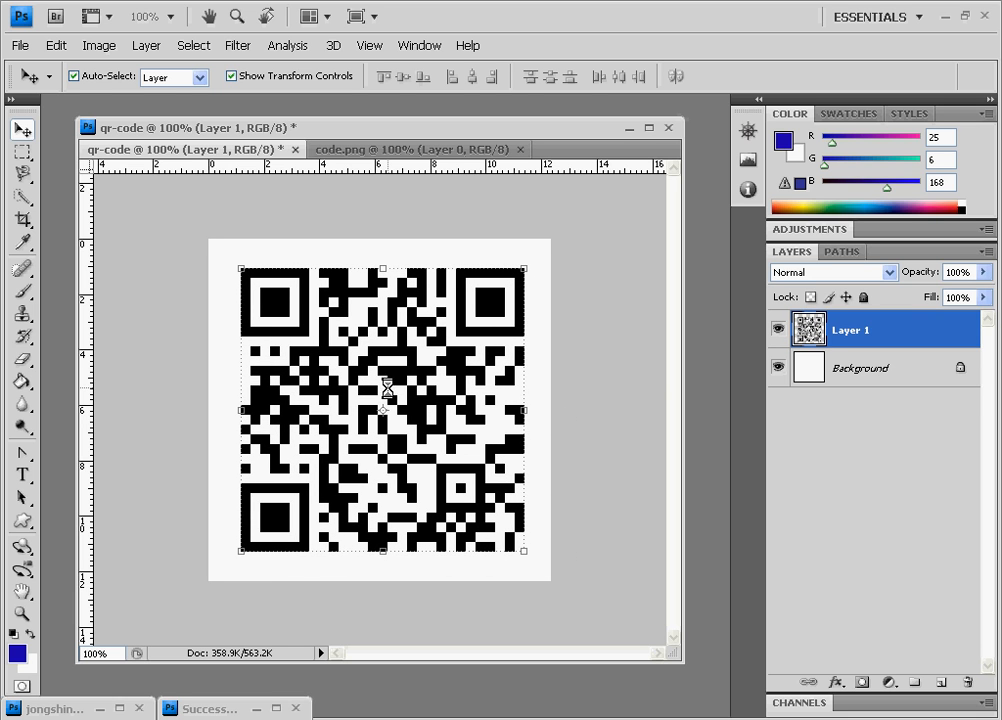
pyautogui.press('Down')
pyautogui.press('Down')
pyautogui.press('Down')
pyautogui.press('Left')
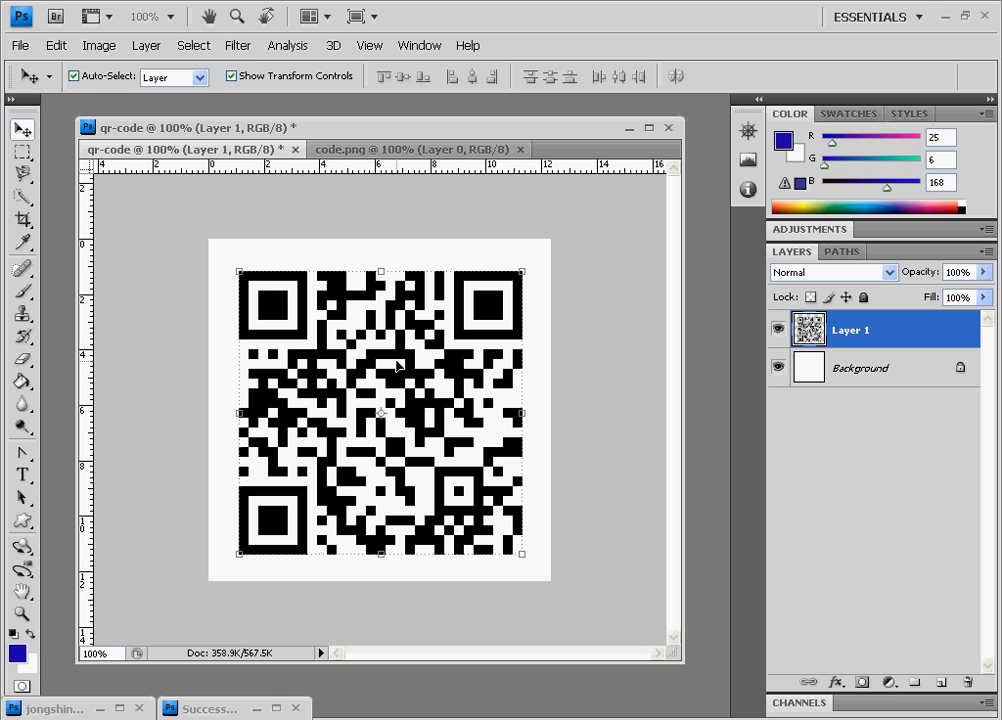
pyautogui.press('Down')
pyautogui.press('Down')
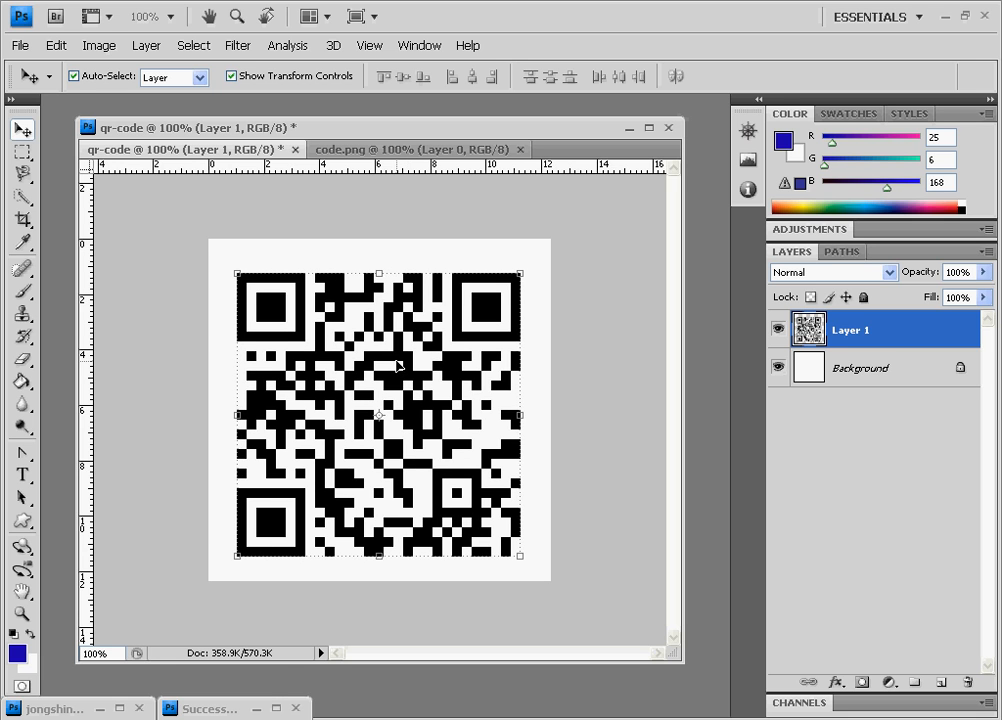
pyautogui.press('Down')
pyautogui.press('Left')
pyautogui.press('Down')
pyautogui.press('Up')
pyautogui.press('Up')
pyautogui.press('Up')
pyautogui.press('Up')
pyautogui.press('Up')
pyautogui.press('Up')
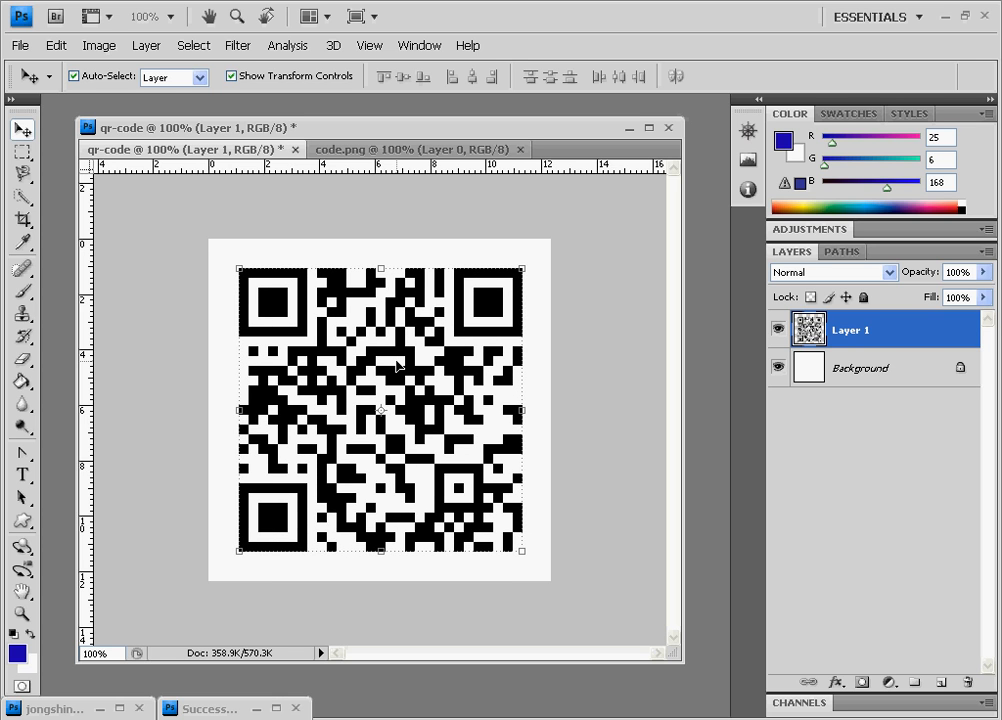
pyautogui.press('Down')
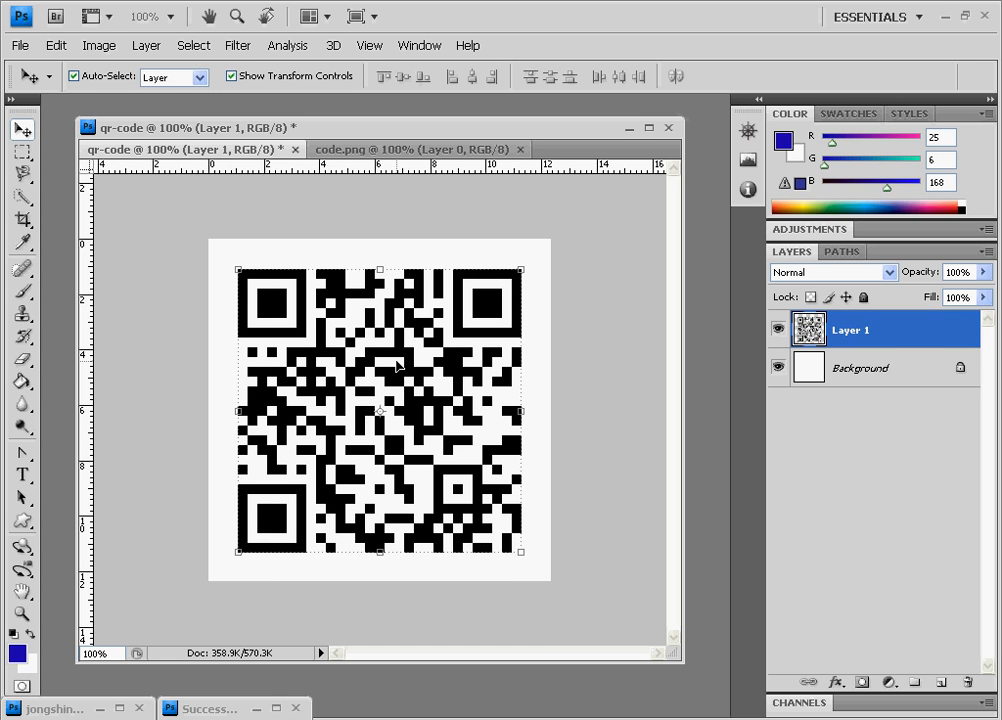
pyautogui.click(587, 329)
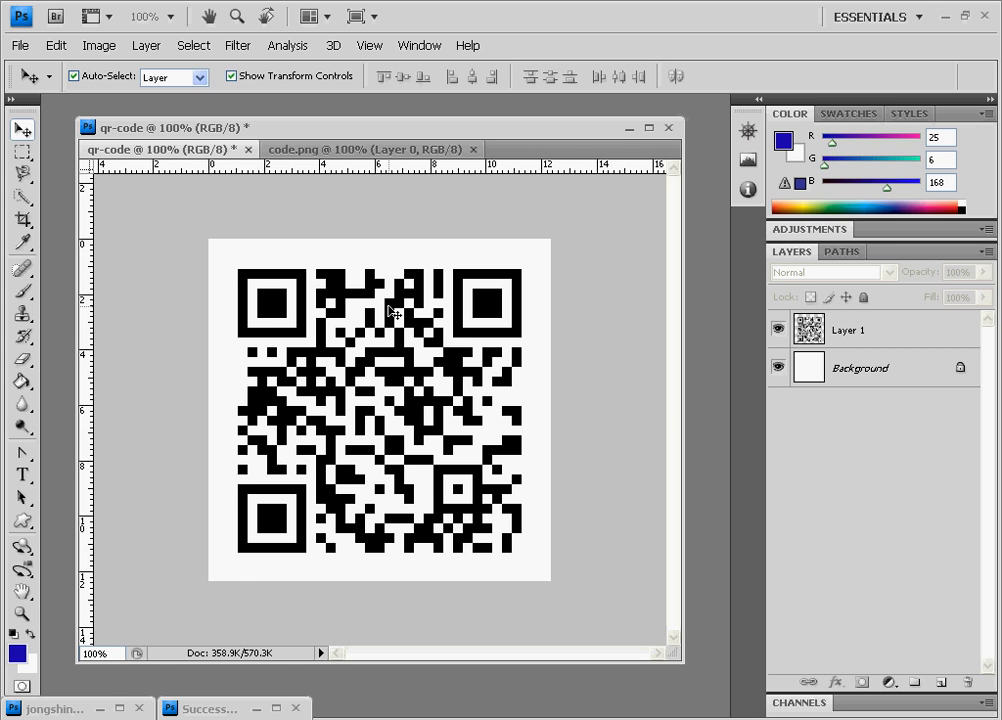
# - Try a dark blue Color Overlay (#020989) at 100% opacity on Layer 1 to recolour the whole QR code
pyautogui.doubleClick(916, 330)
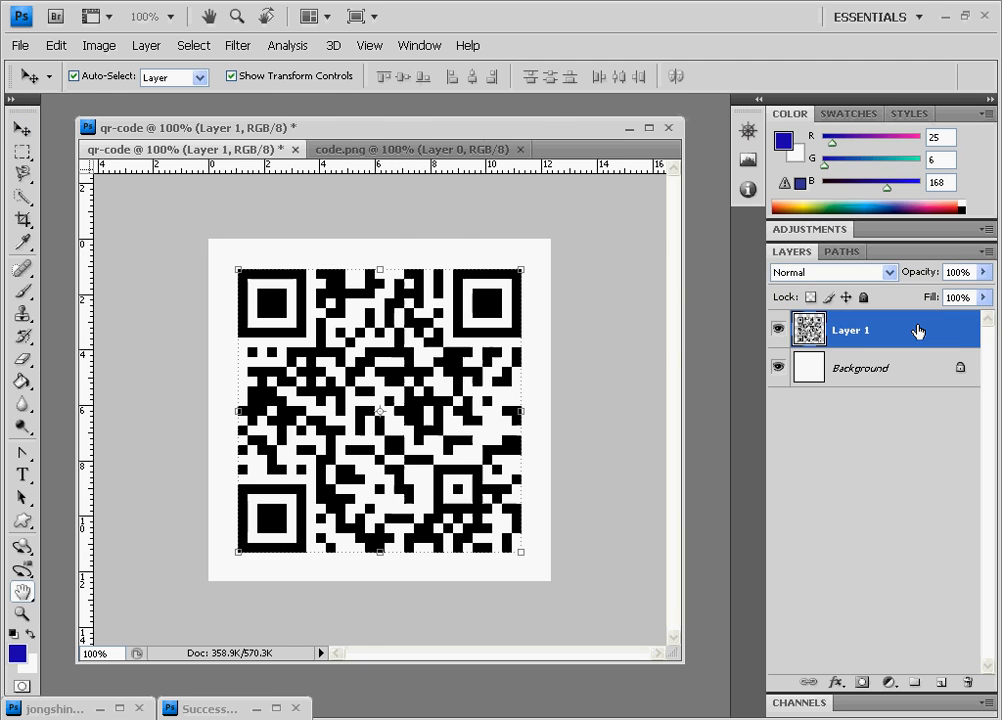
pyautogui.moveTo(578, 97); pyautogui.dragTo(688, 131)
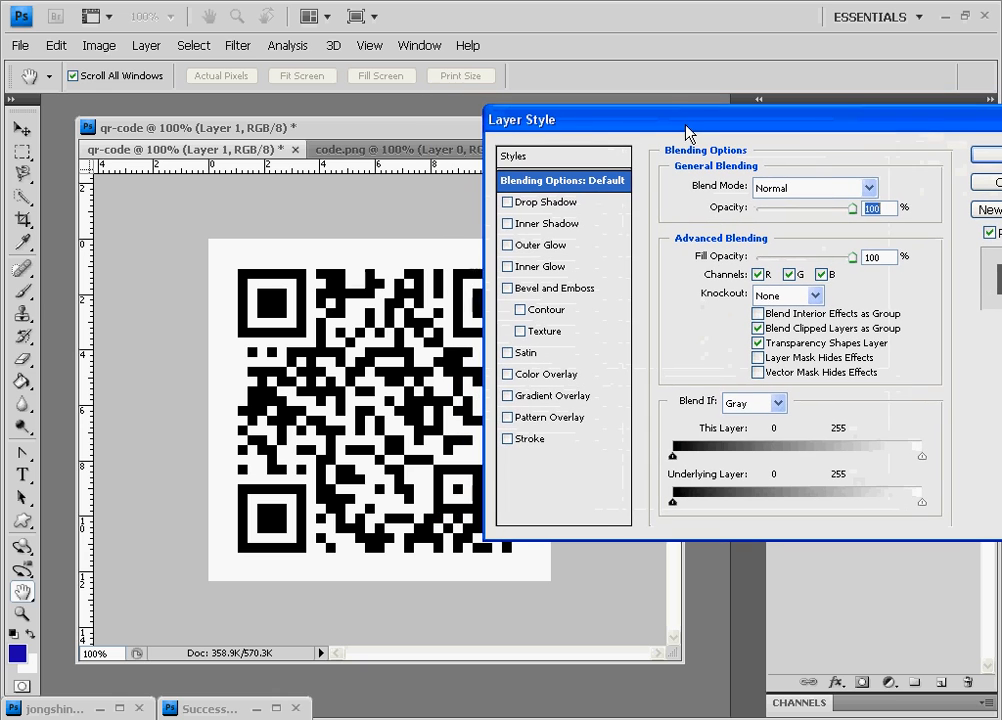
pyautogui.click(508, 375)
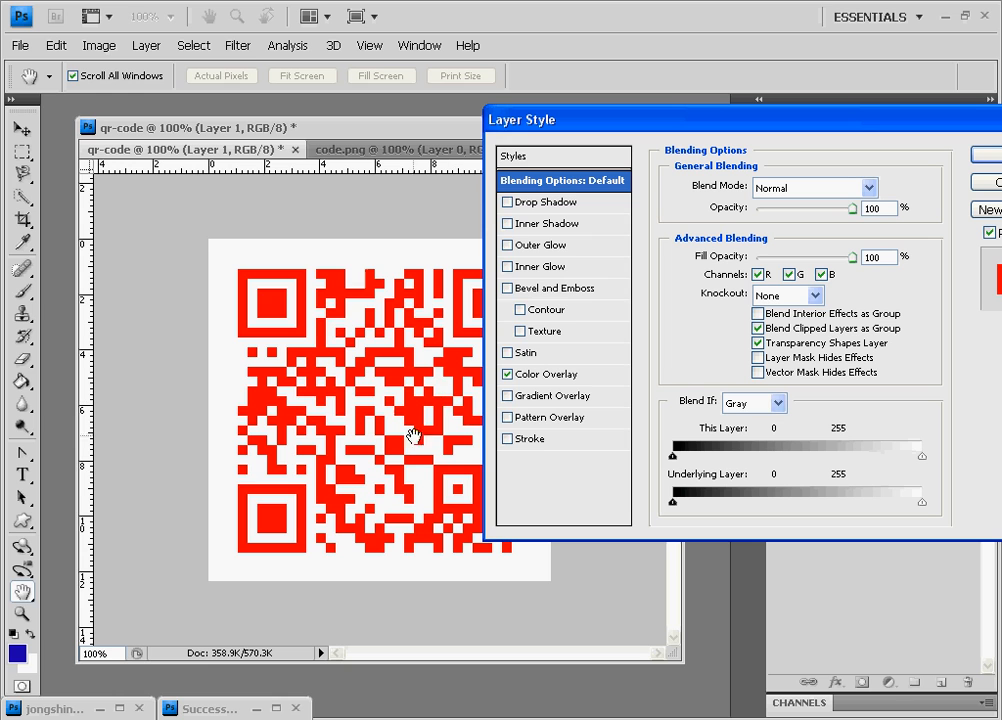
pyautogui.click(560, 375)
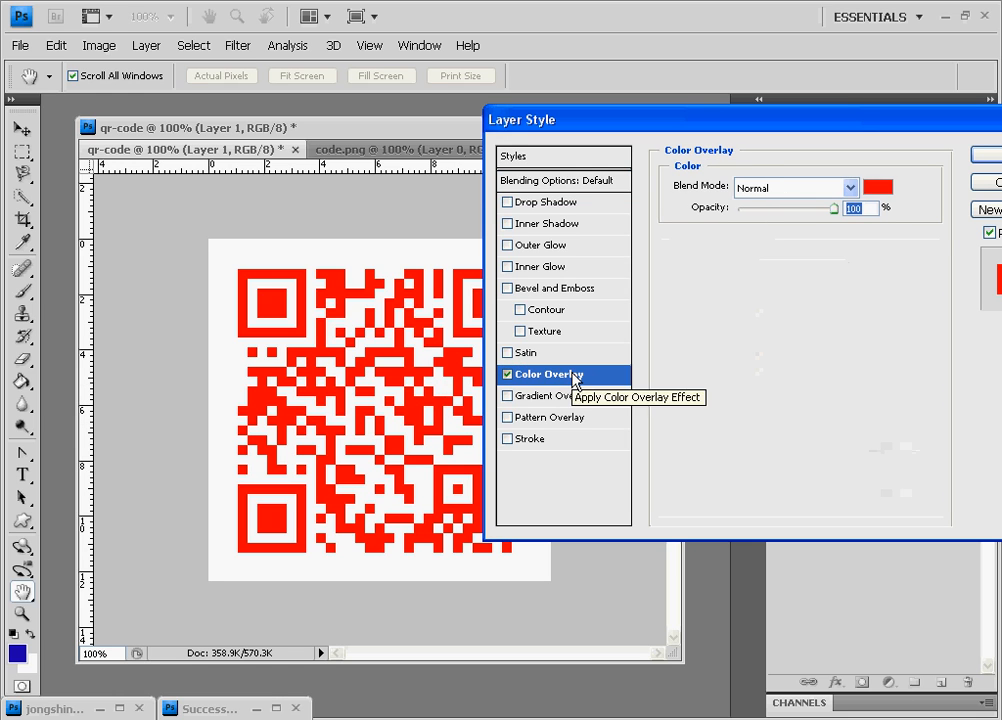
pyautogui.click(880, 188)
pyautogui.moveTo(827, 461); pyautogui.dragTo(825, 295)
pyautogui.click(785, 256)
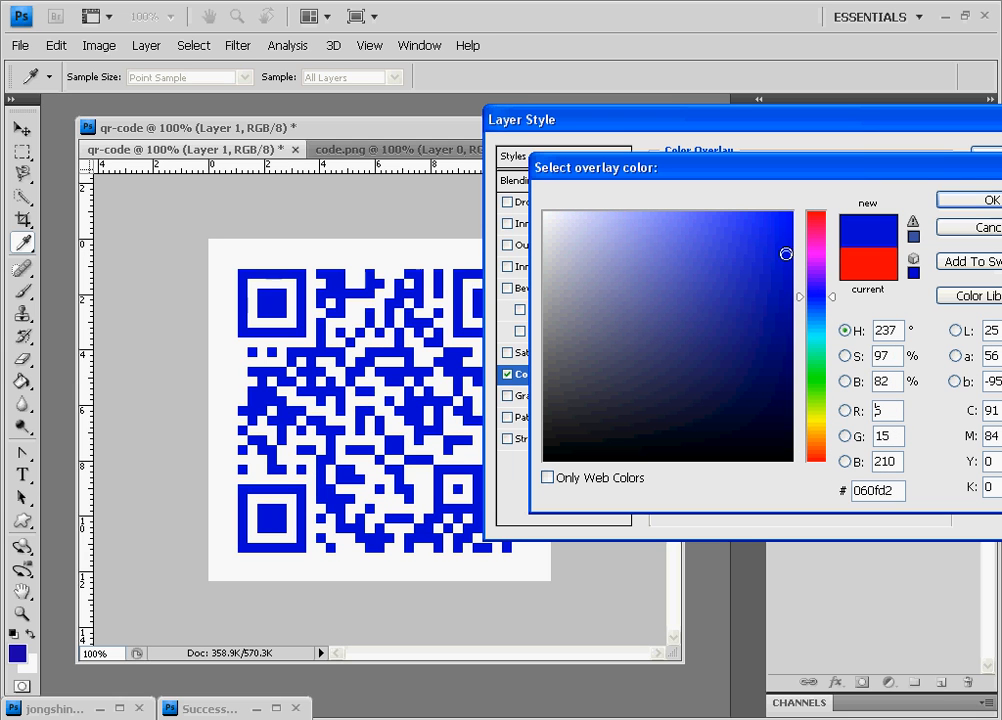
pyautogui.click(792, 352)
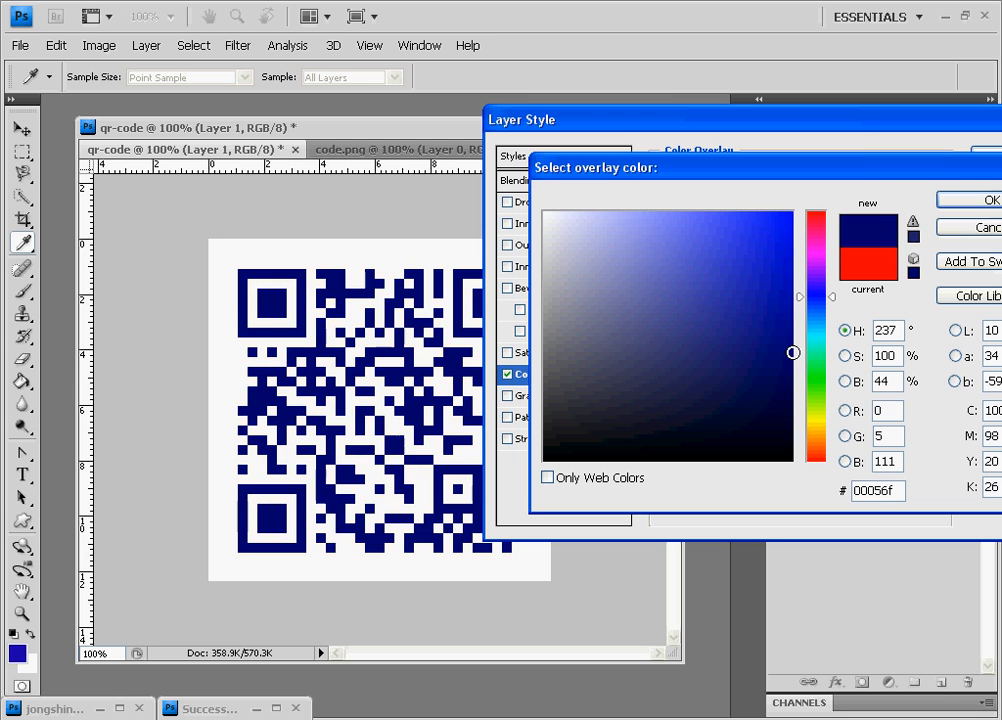
pyautogui.click(789, 327)
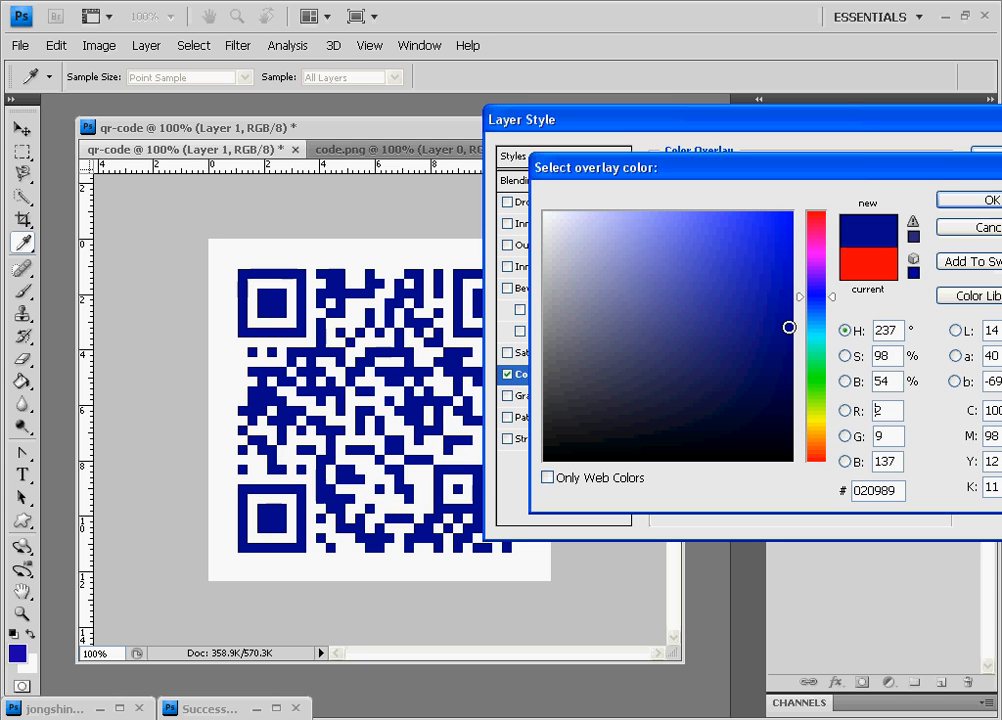
pyautogui.moveTo(932, 169); pyautogui.dragTo(845, 168)
pyautogui.click(903, 195)
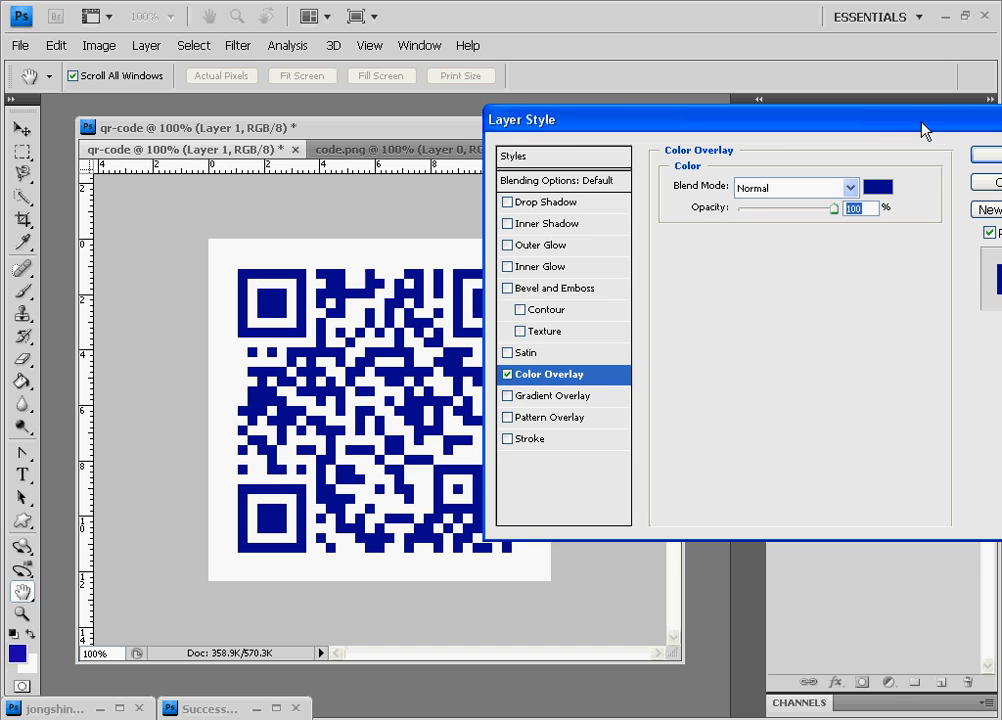
# - Turn off the Color Overlay on Layer 1 and close its layer style settings
pyautogui.moveTo(926, 128); pyautogui.dragTo(997, 130)
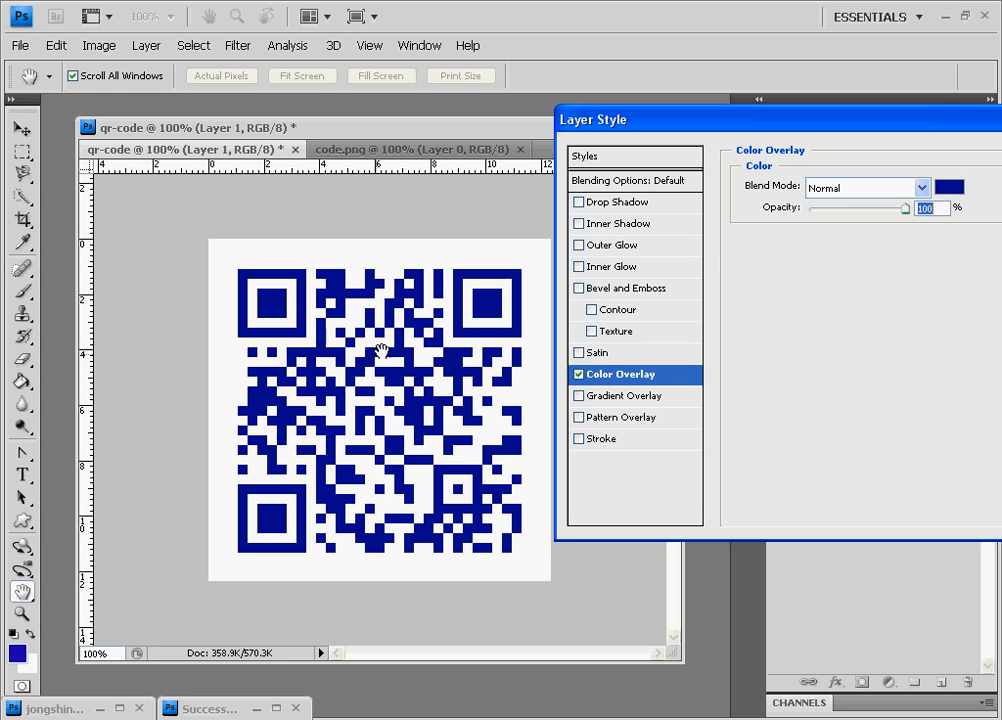
pyautogui.click(579, 375)
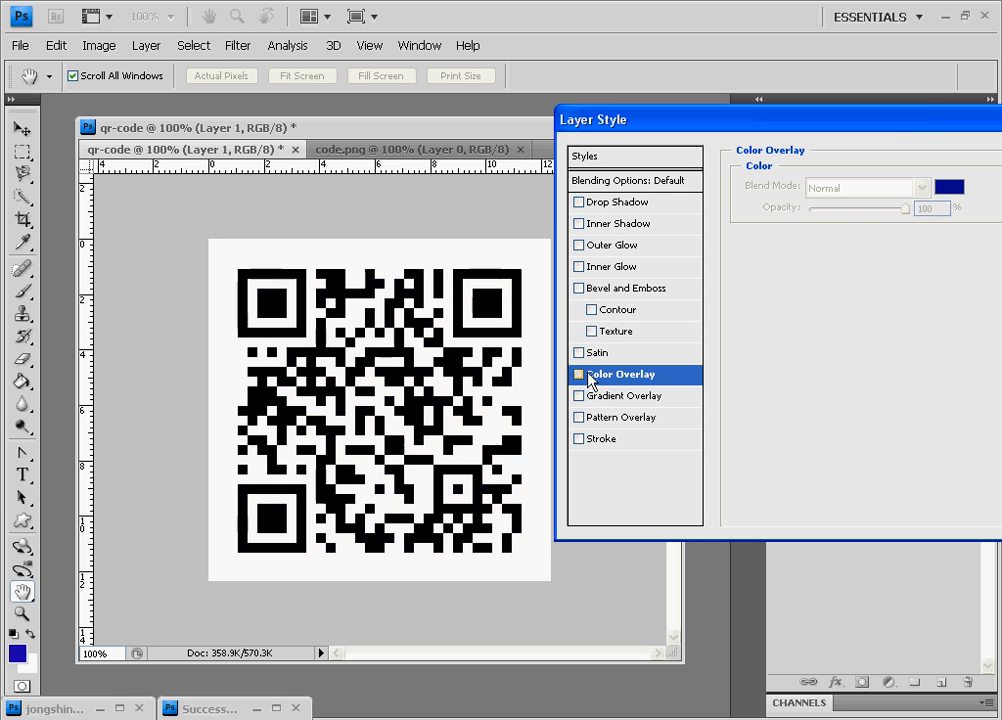
pyautogui.moveTo(928, 130); pyautogui.dragTo(752, 134)
pyautogui.click(901, 157)
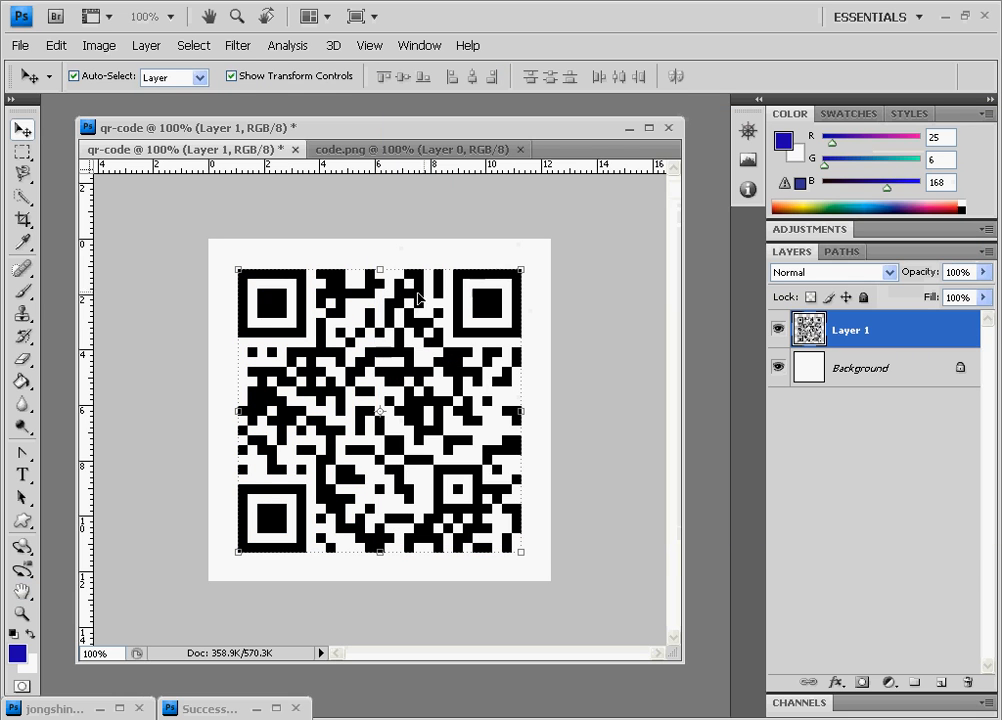
# - Fill the frame of the QR code's upper-left corner square and the gap inside it with dark red (RGB 154, 2, 5) using the Paint Bucket
pyautogui.click(28, 389)
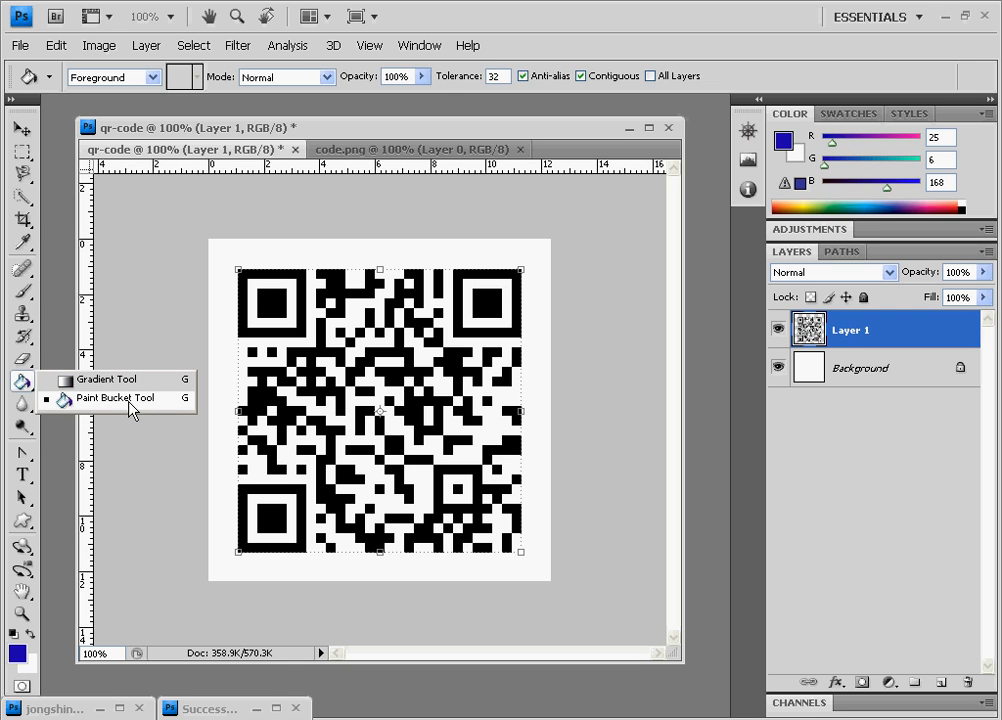
pyautogui.click(48, 402)
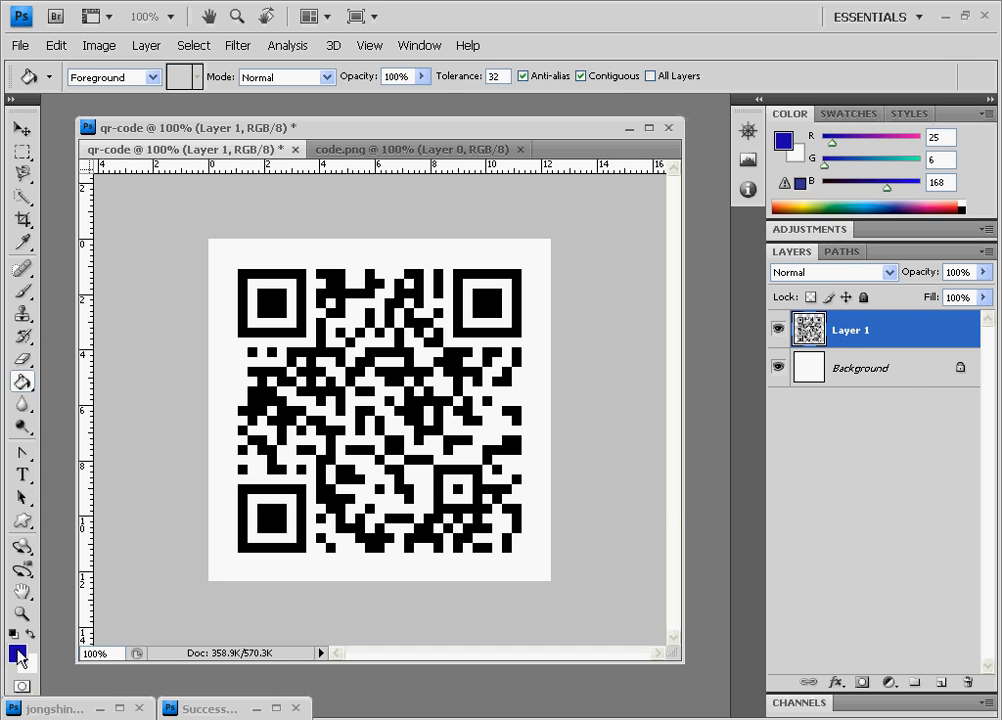
pyautogui.click(17, 654)
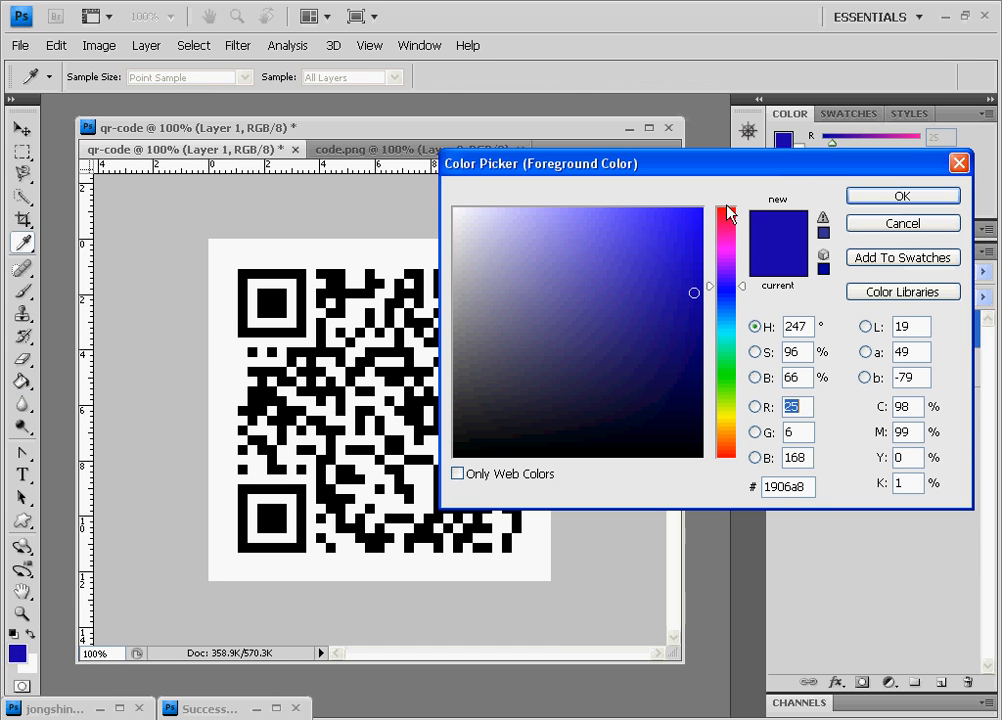
pyautogui.click(726, 214)
pyautogui.click(700, 306)
pyautogui.click(880, 198)
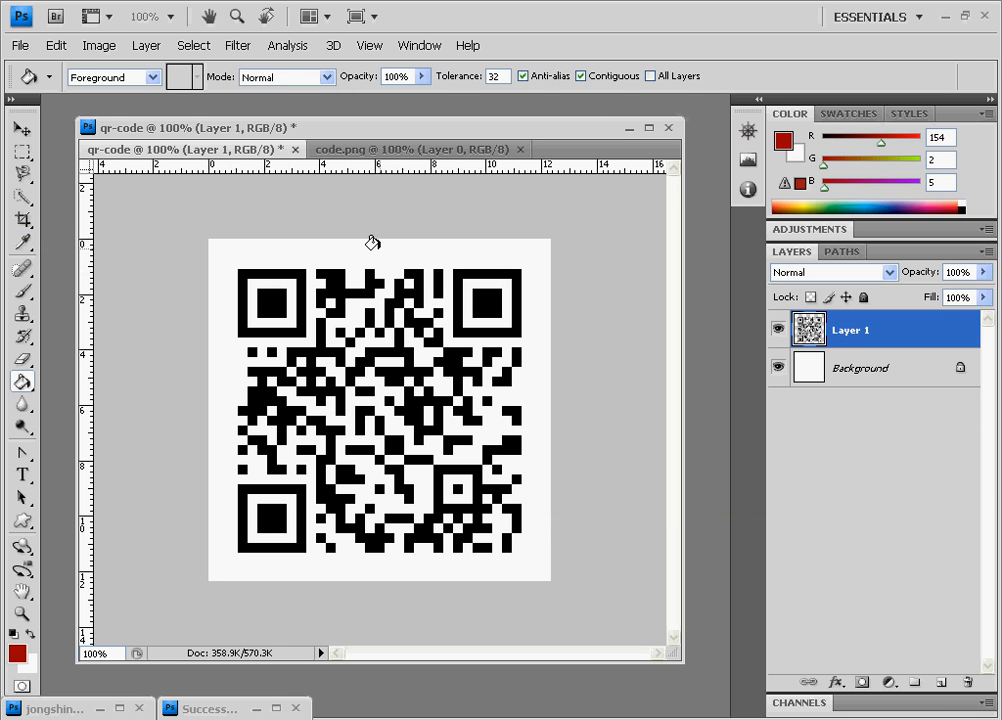
pyautogui.click(242, 272)
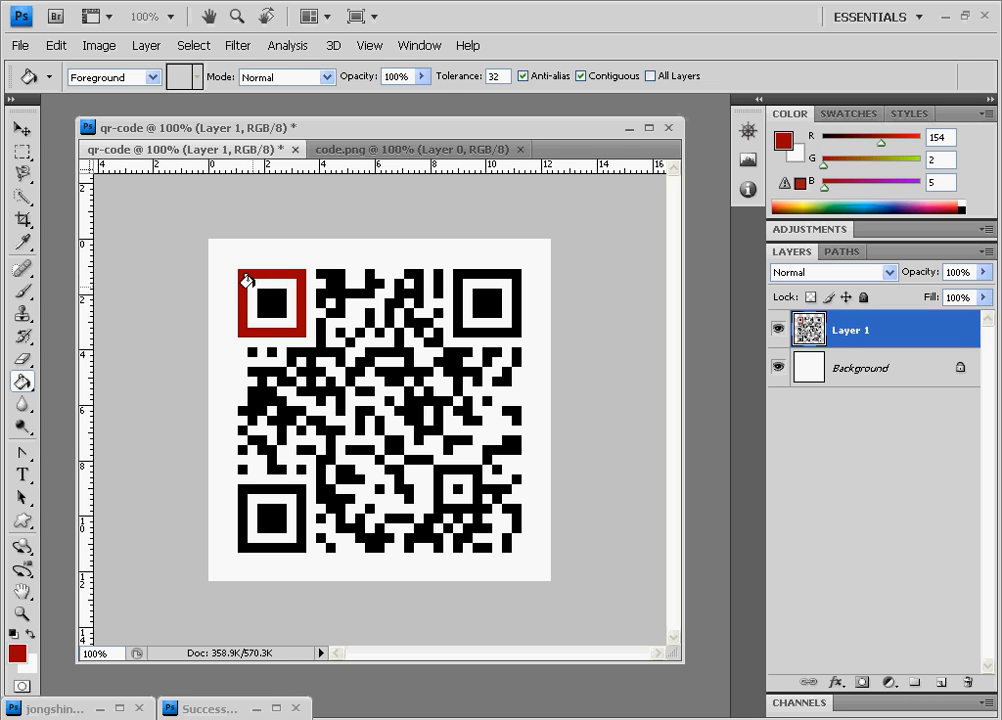
pyautogui.click(249, 283)
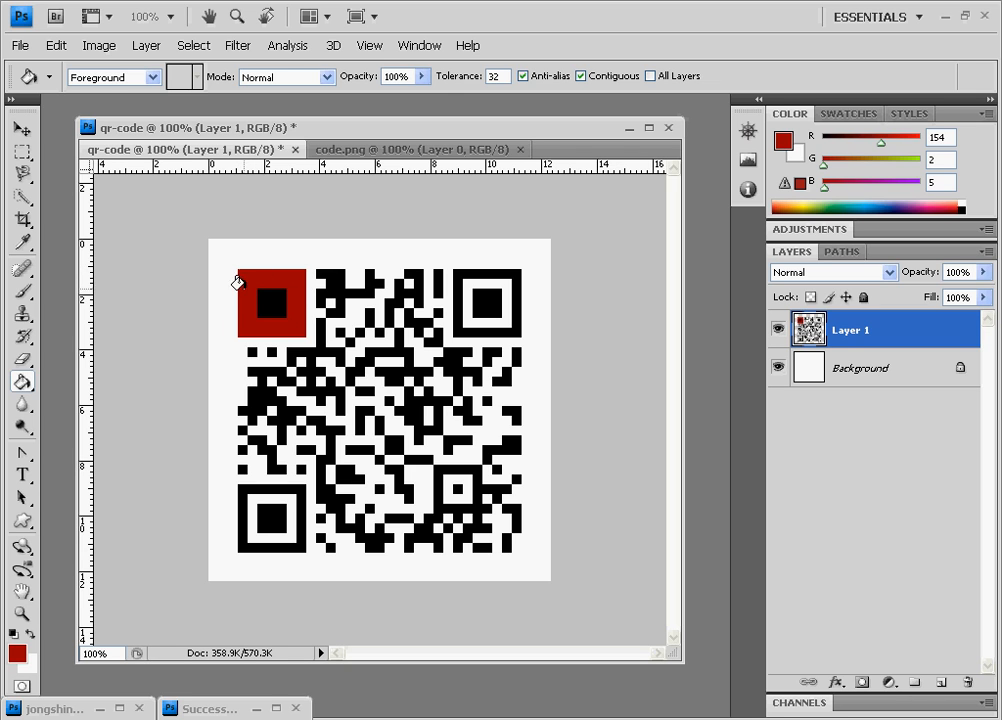
# - Undo the fill in the gap of the upper-left corner square, and fill the black parts of all three corner squares with the dark red
pyautogui.click(52, 43)
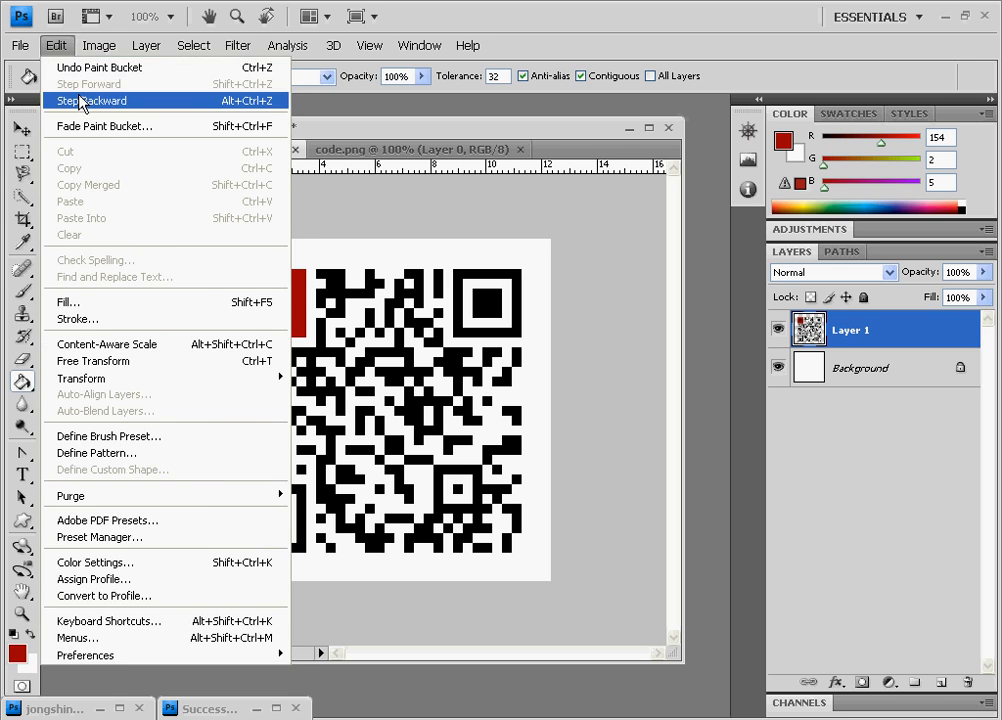
pyautogui.click(85, 103)
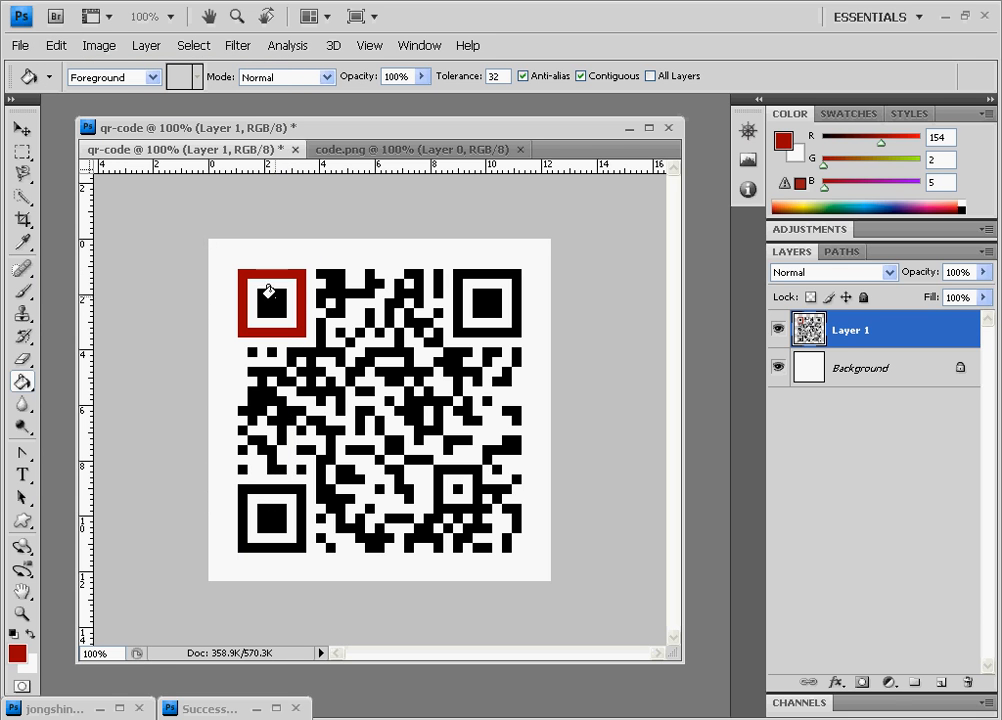
pyautogui.click(265, 293)
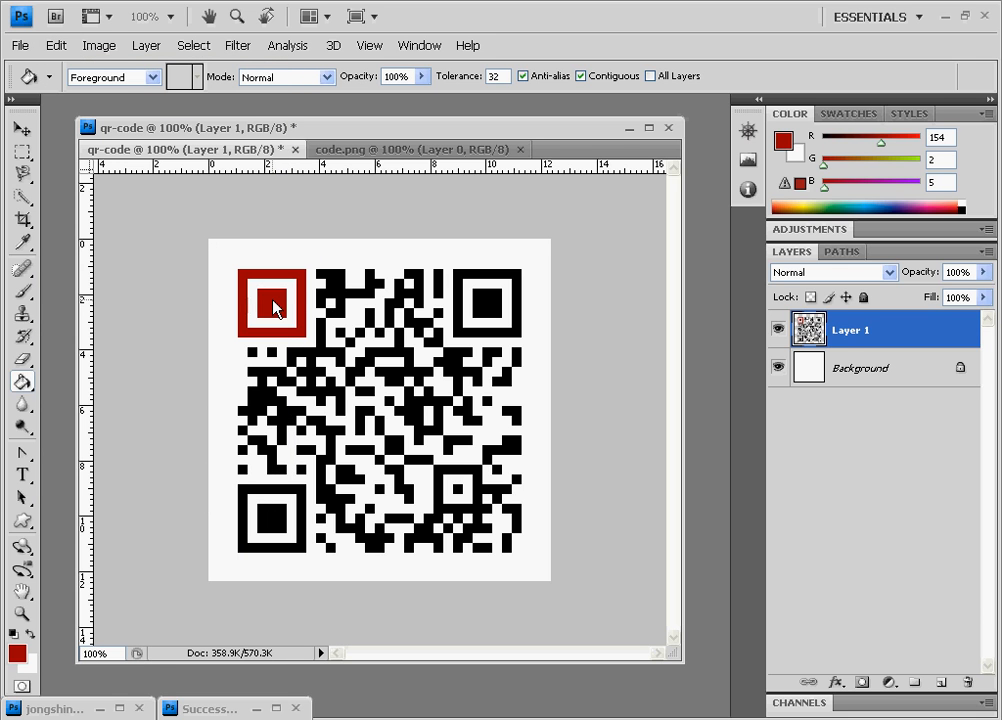
pyautogui.click(458, 282)
pyautogui.click(482, 296)
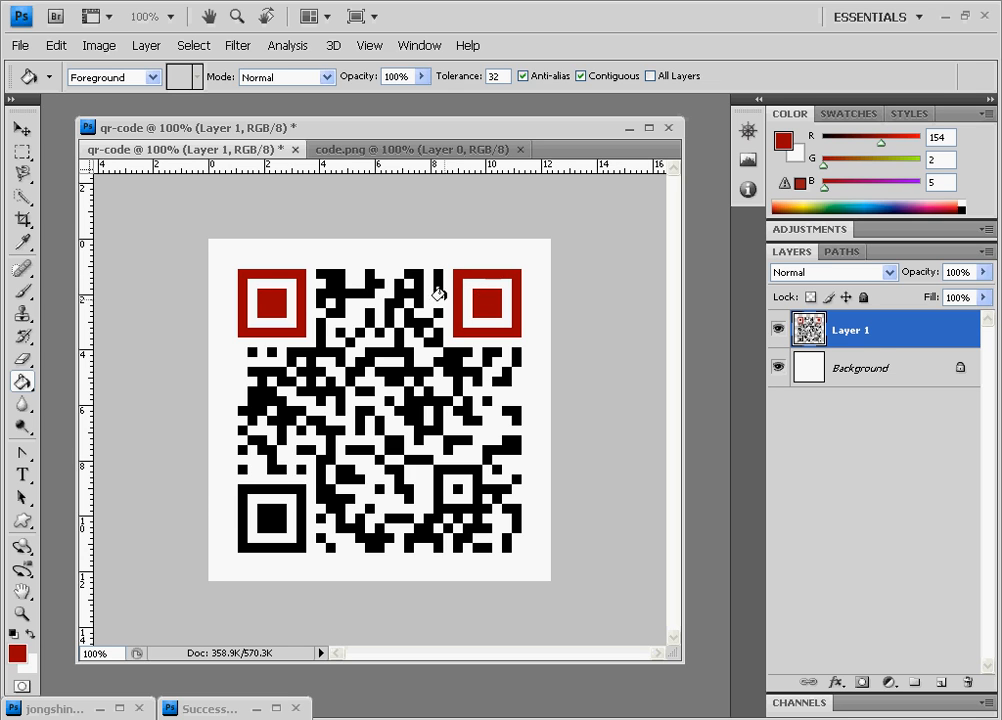
pyautogui.click(240, 486)
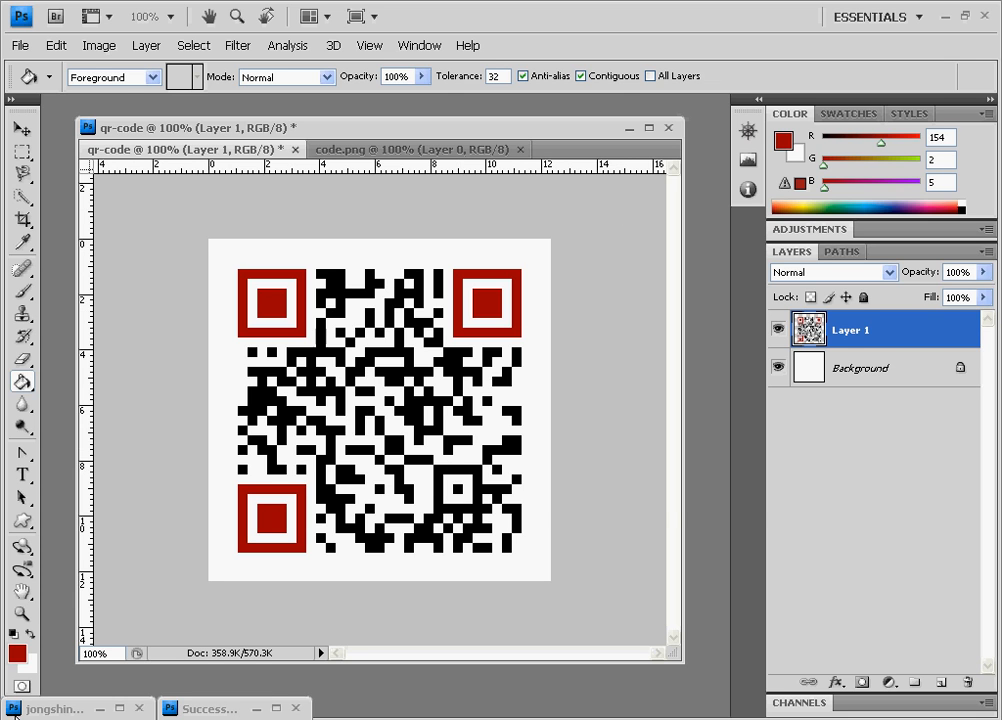
# - Fill the black modules in the QR code's lower-right area with dark blue (RGB 29, 1, 137) using the Paint Bucket
pyautogui.click(18, 653)
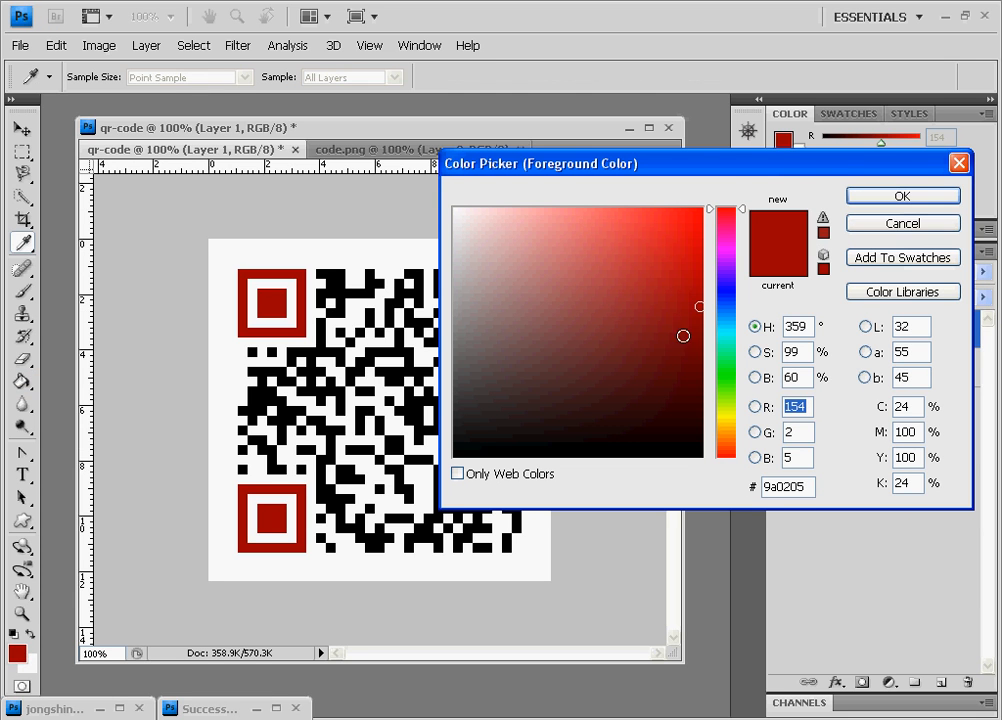
pyautogui.click(727, 284)
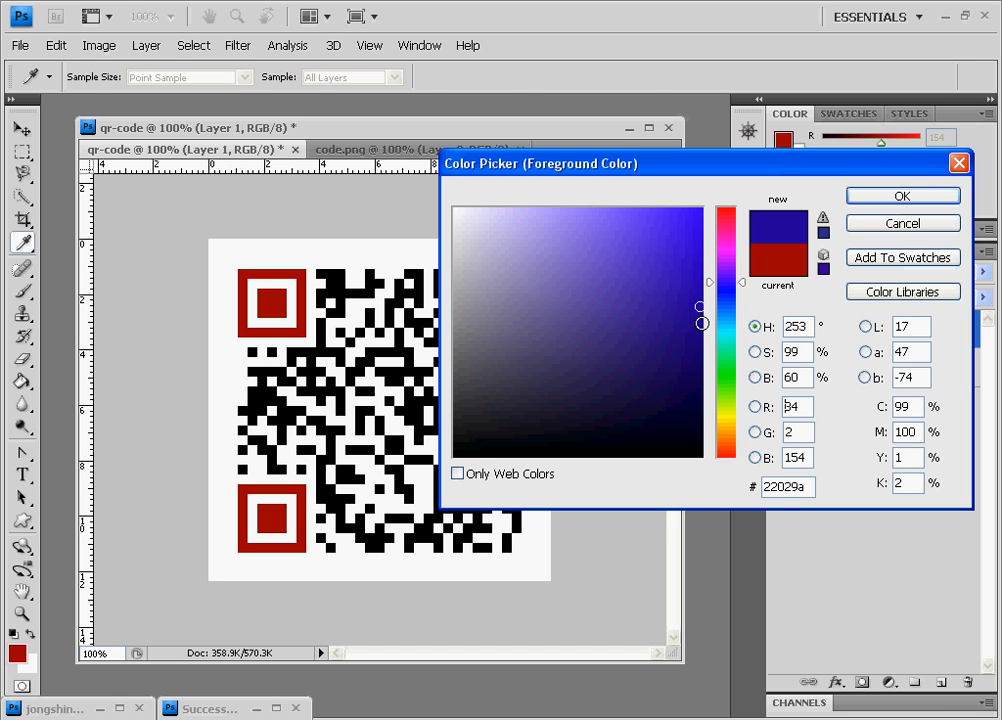
pyautogui.click(702, 323)
pyautogui.click(870, 197)
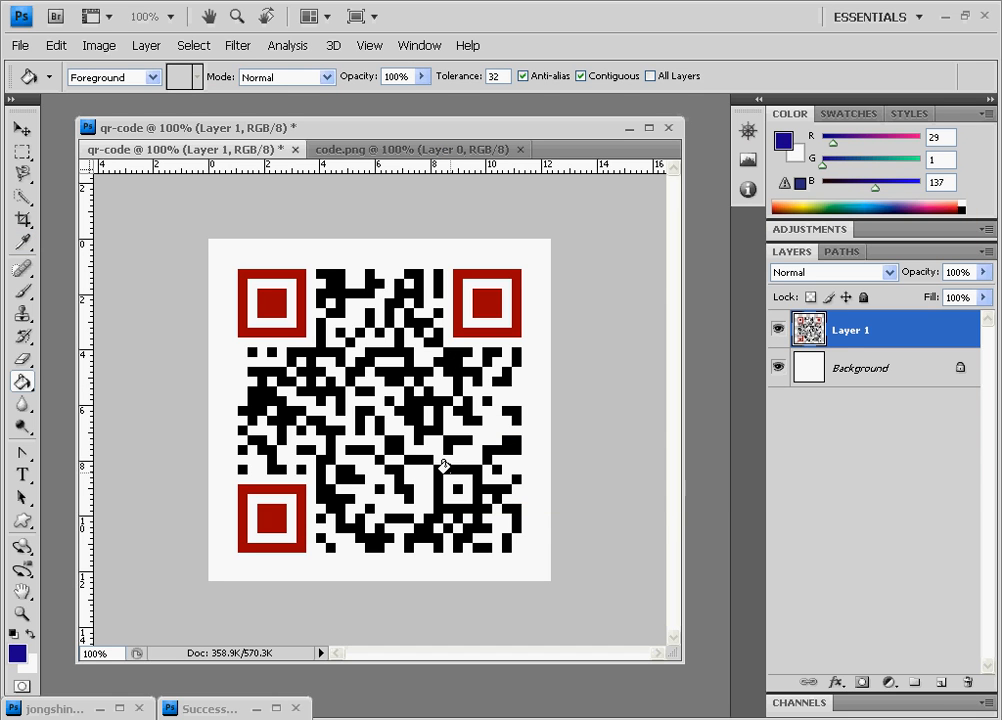
pyautogui.click(446, 468)
pyautogui.click(449, 489)
pyautogui.click(508, 512)
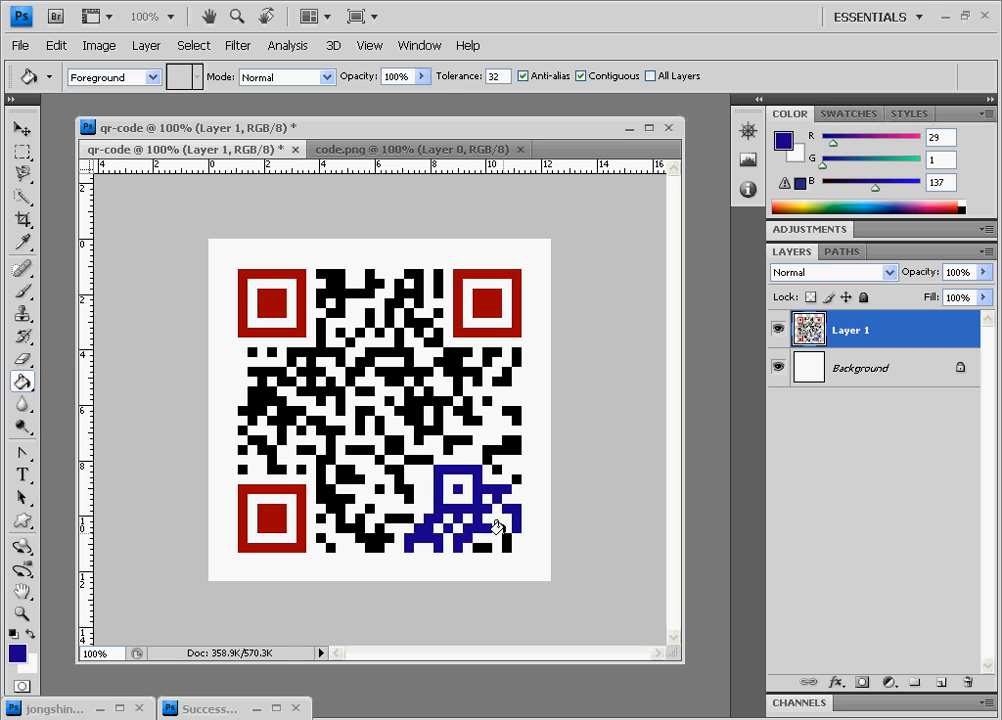
pyautogui.click(482, 546)
# - Fill the remaining black modules along the right edge, lower middle and left side of the QR code's lower half with the dark blue
pyautogui.click(511, 444)
pyautogui.click(510, 415)
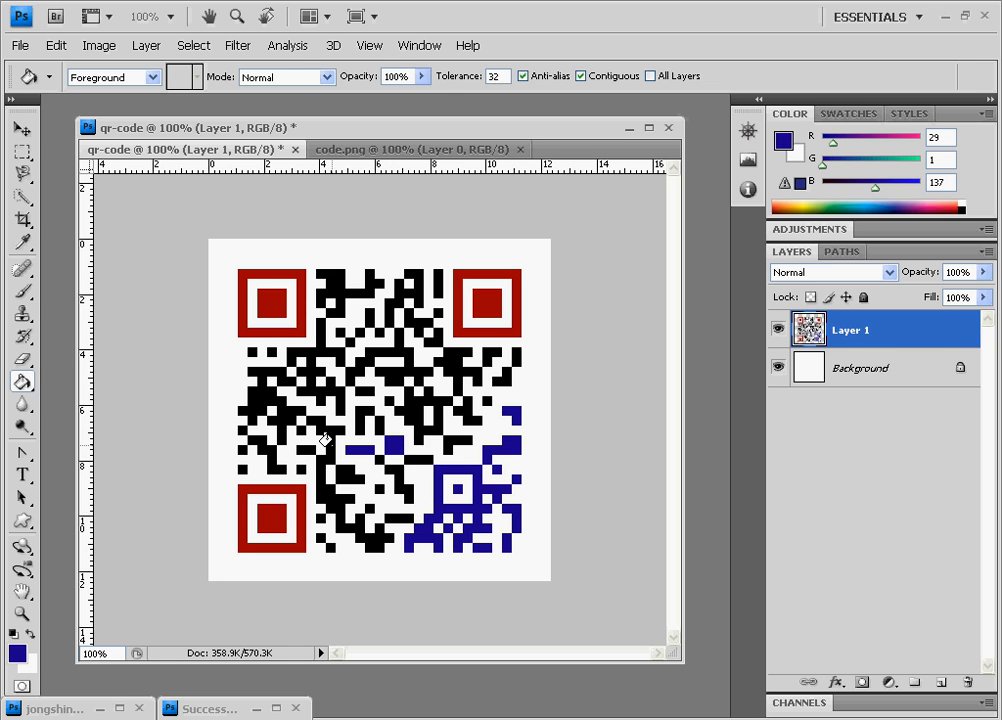
pyautogui.click(325, 440)
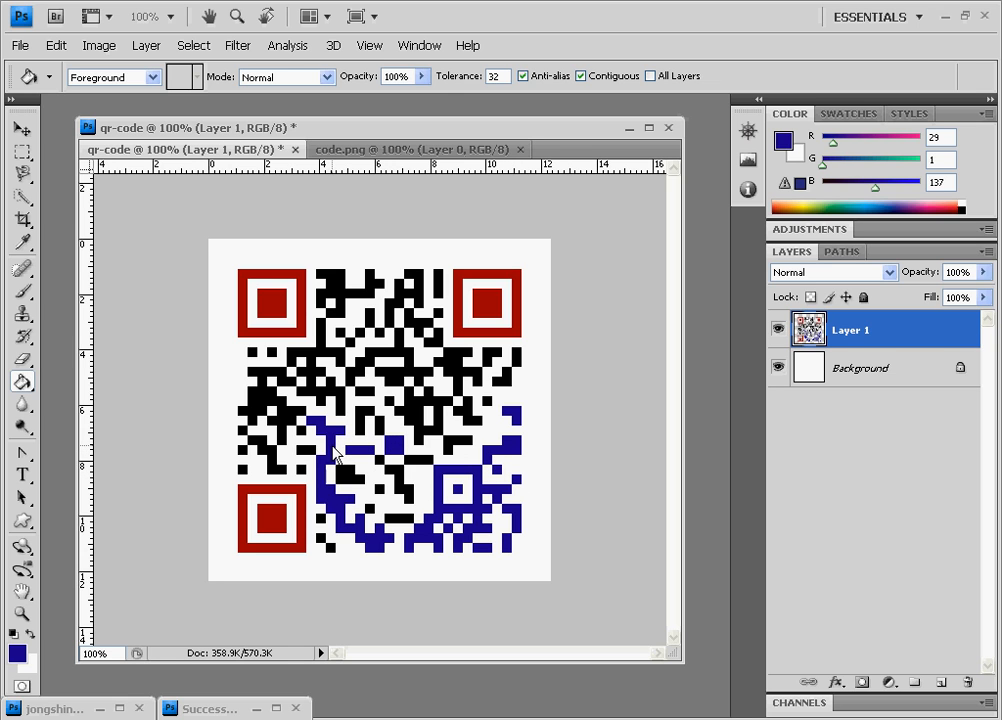
pyautogui.click(410, 458)
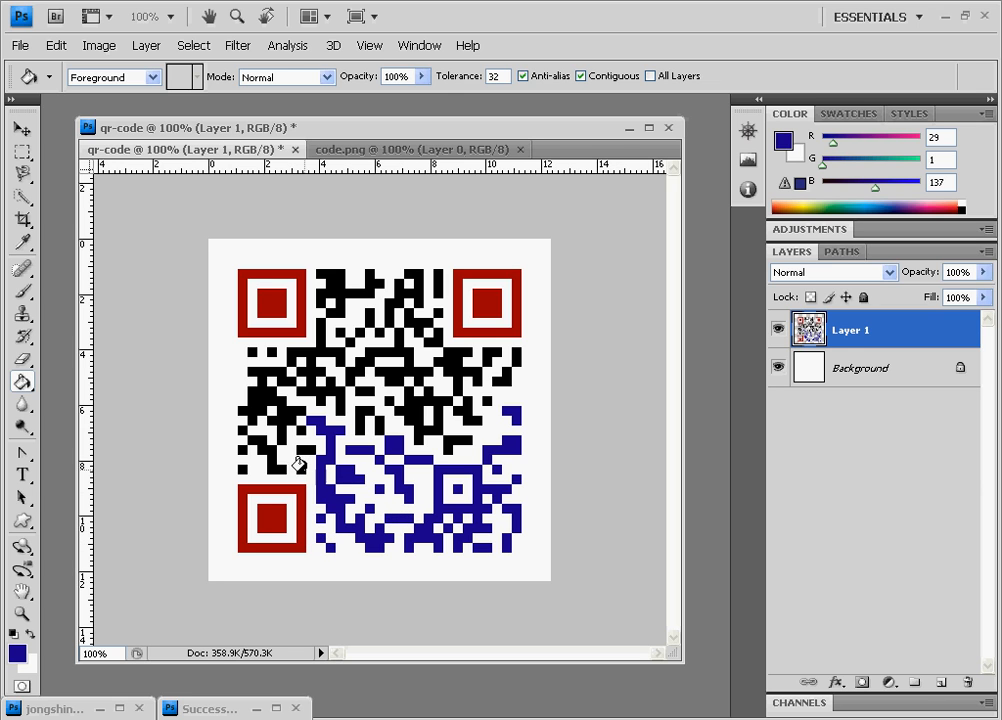
pyautogui.click(266, 450)
pyautogui.click(270, 419)
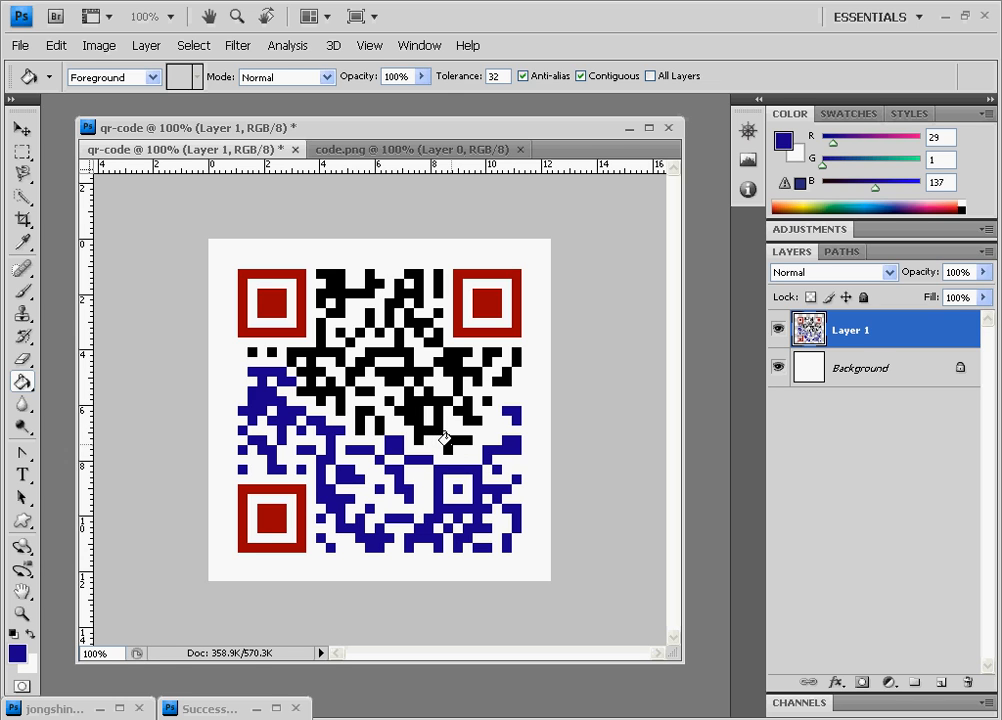
# - Fill the large black modules between the two upper corner squares with a darker red (RGB 112, 8, 0)
pyautogui.click(18, 658)
pyautogui.moveTo(745, 290); pyautogui.dragTo(742, 464)
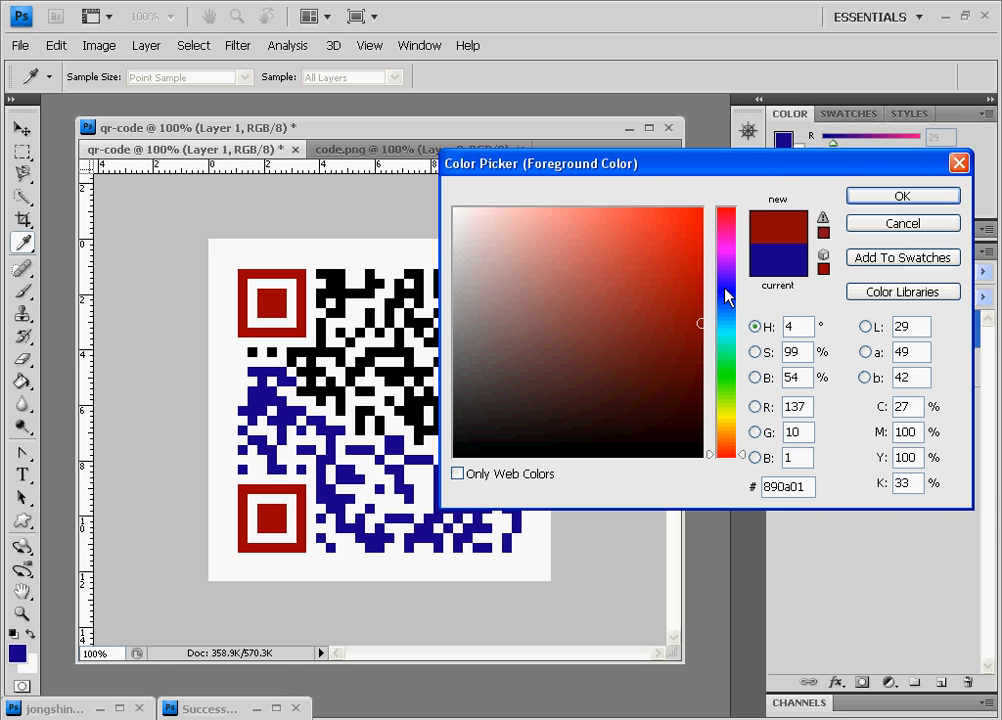
pyautogui.click(698, 348)
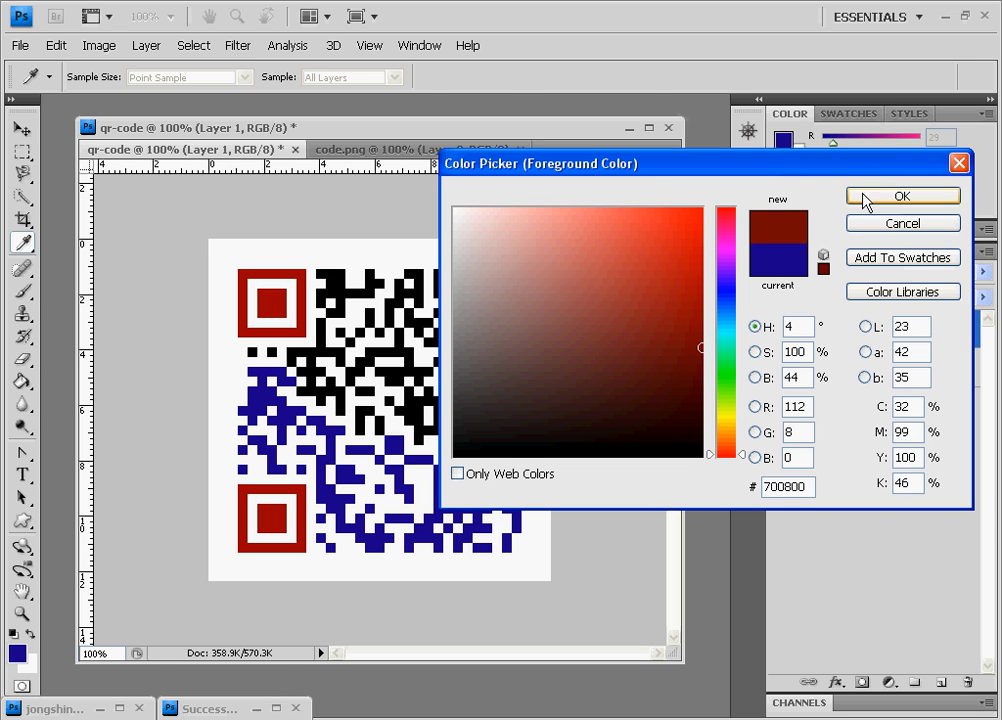
pyautogui.click(902, 196)
pyautogui.press('g')
pyautogui.click(348, 289)
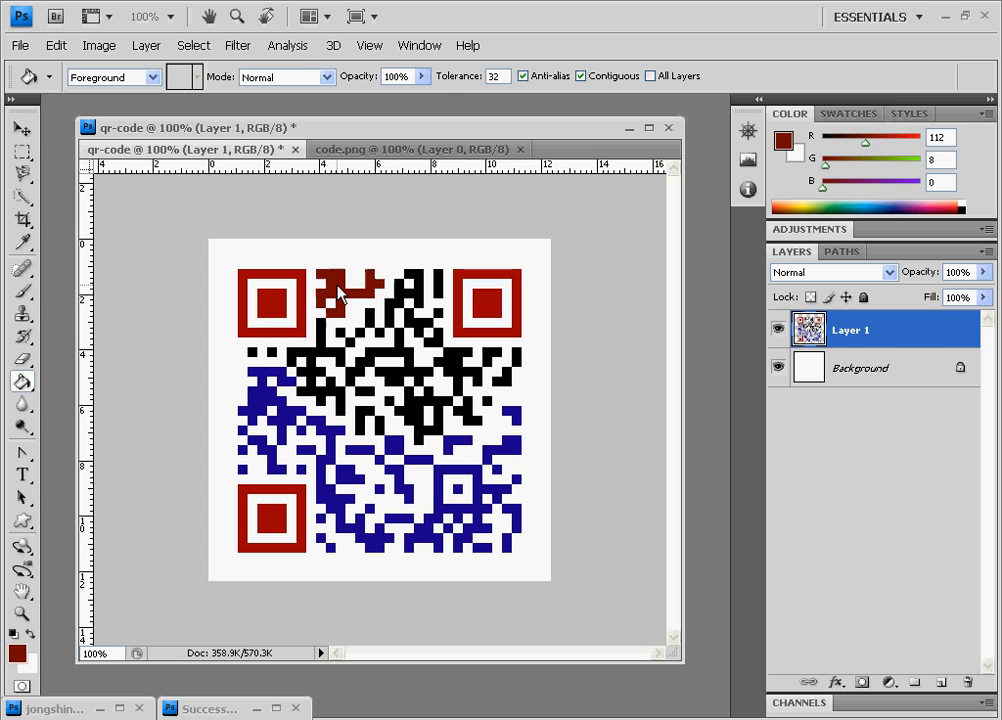
pyautogui.click(411, 277)
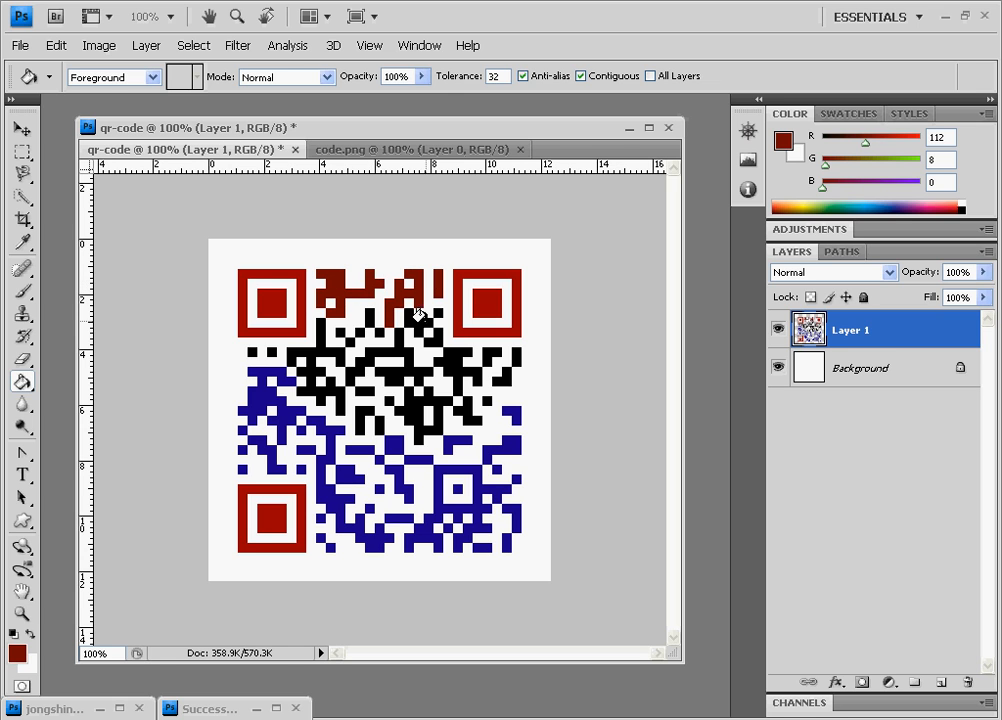
# - Fill the smaller modules below the top row and the cluster beneath the upper-left corner square with the darker red
pyautogui.click(416, 318)
pyautogui.click(378, 331)
pyautogui.click(370, 321)
pyautogui.click(360, 333)
pyautogui.click(316, 336)
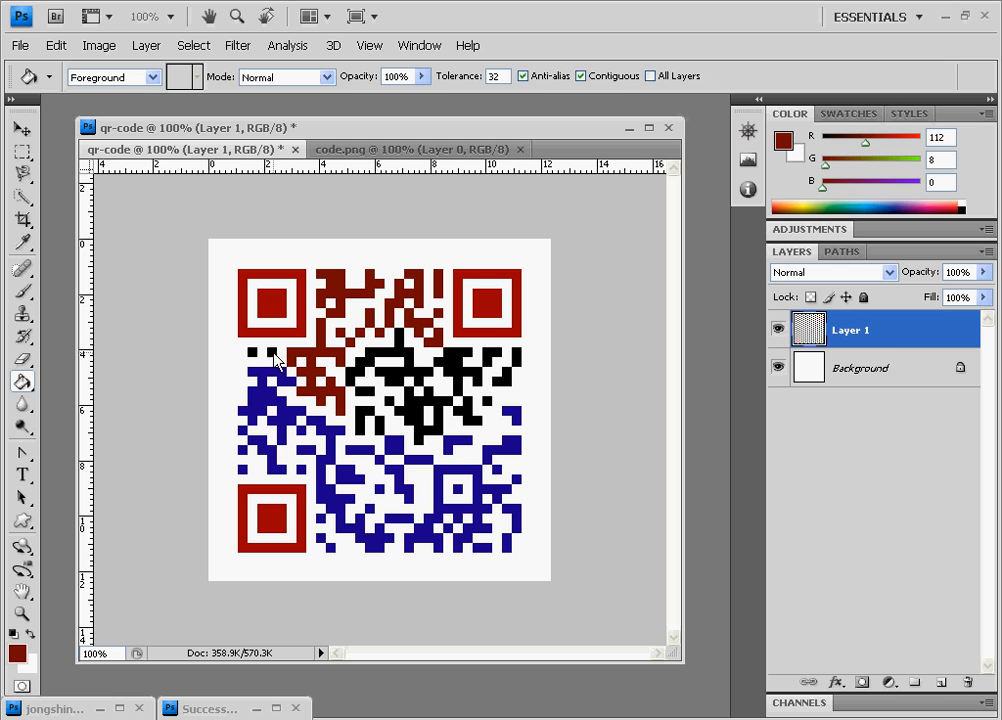
pyautogui.click(249, 357)
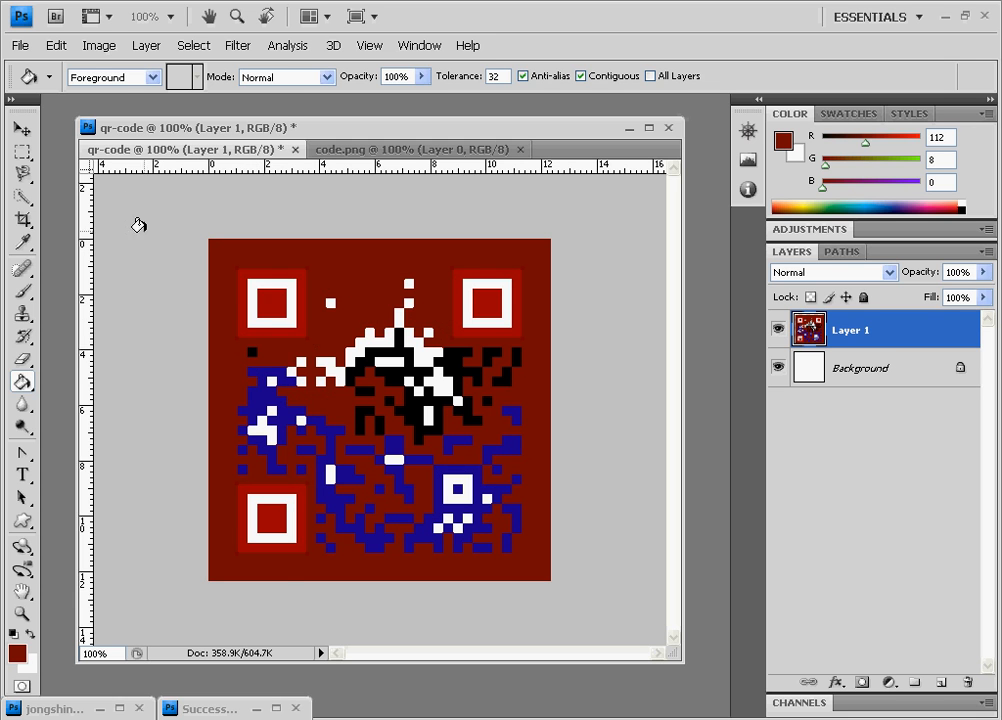
pyautogui.click(56, 45)
pyautogui.click(67, 100)
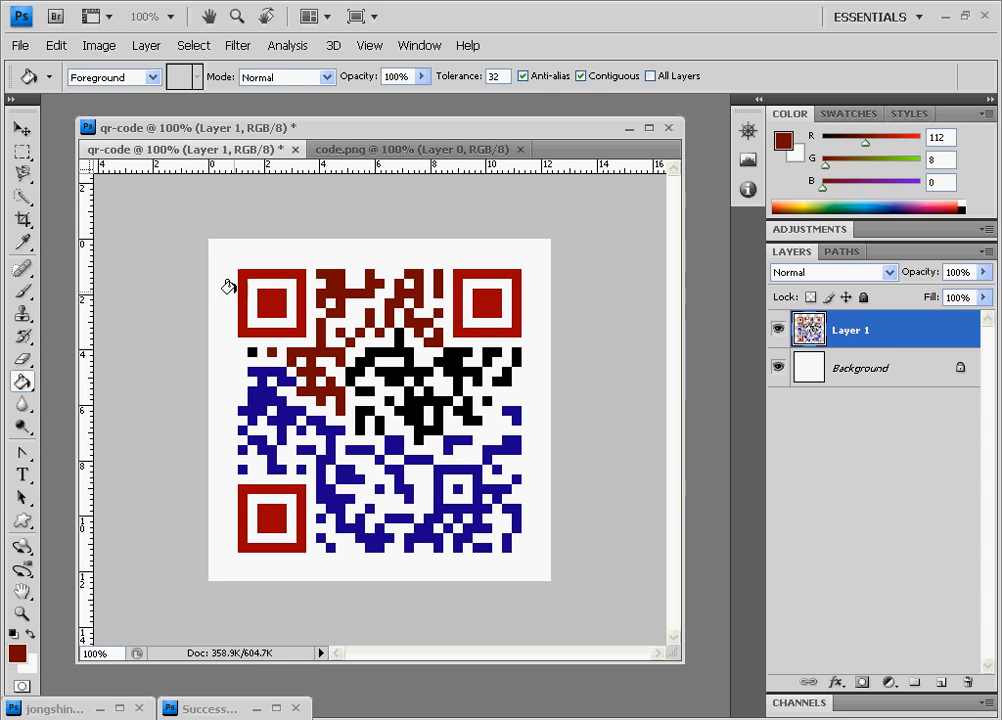
# - Fill all remaining black modules in the QR code's centre and right side with the darker red
pyautogui.click(358, 352)
pyautogui.click(461, 360)
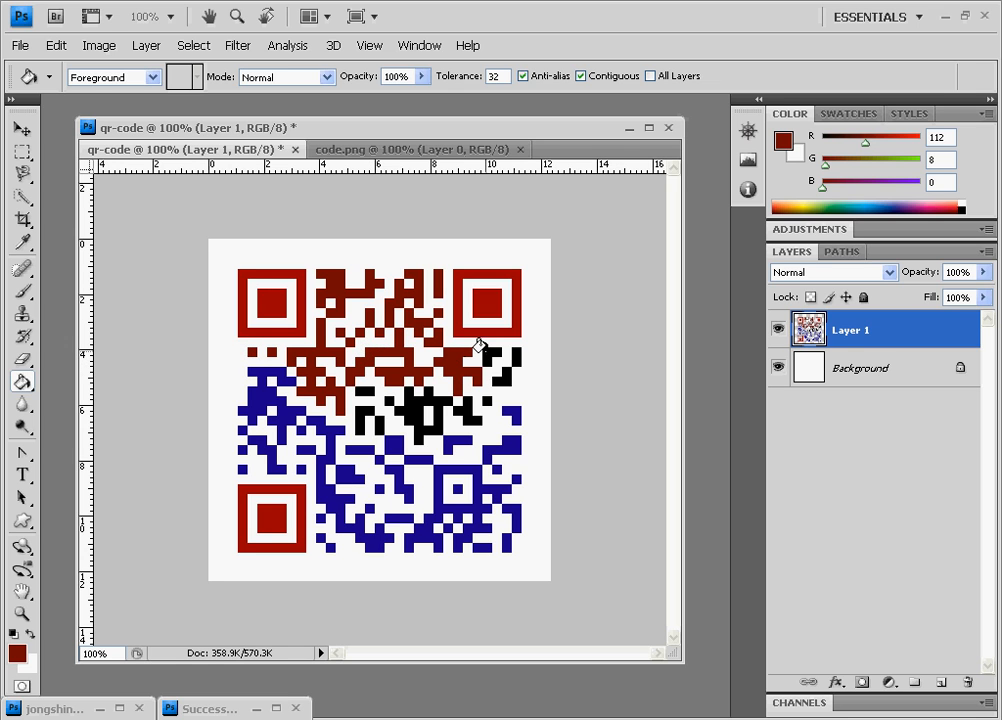
pyautogui.click(510, 349)
pyautogui.click(418, 399)
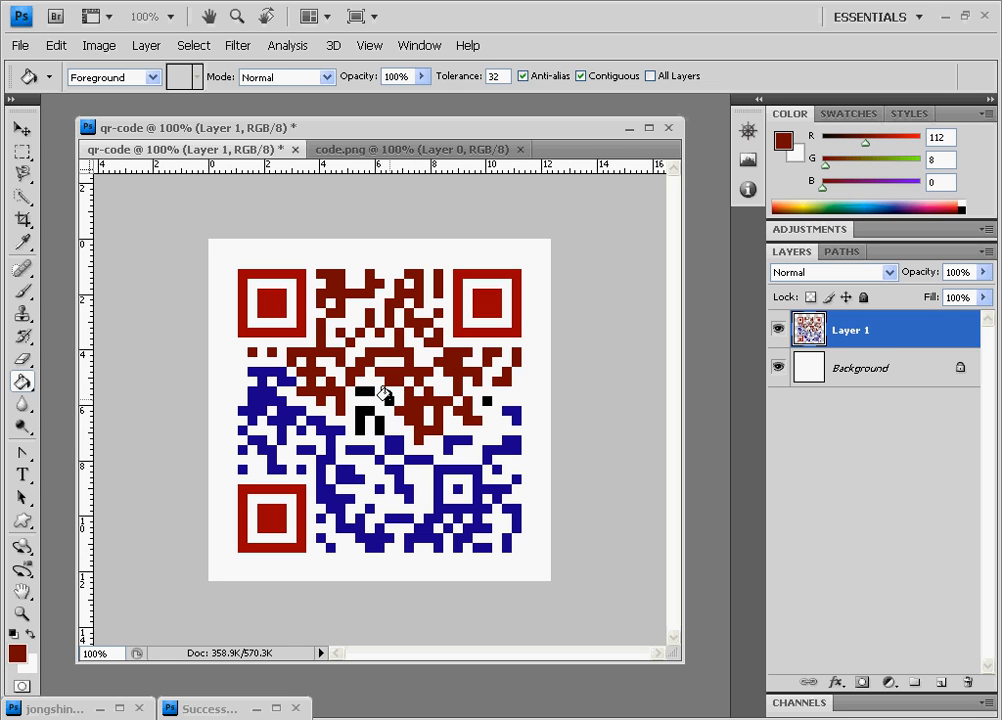
pyautogui.click(365, 412)
pyautogui.click(485, 398)
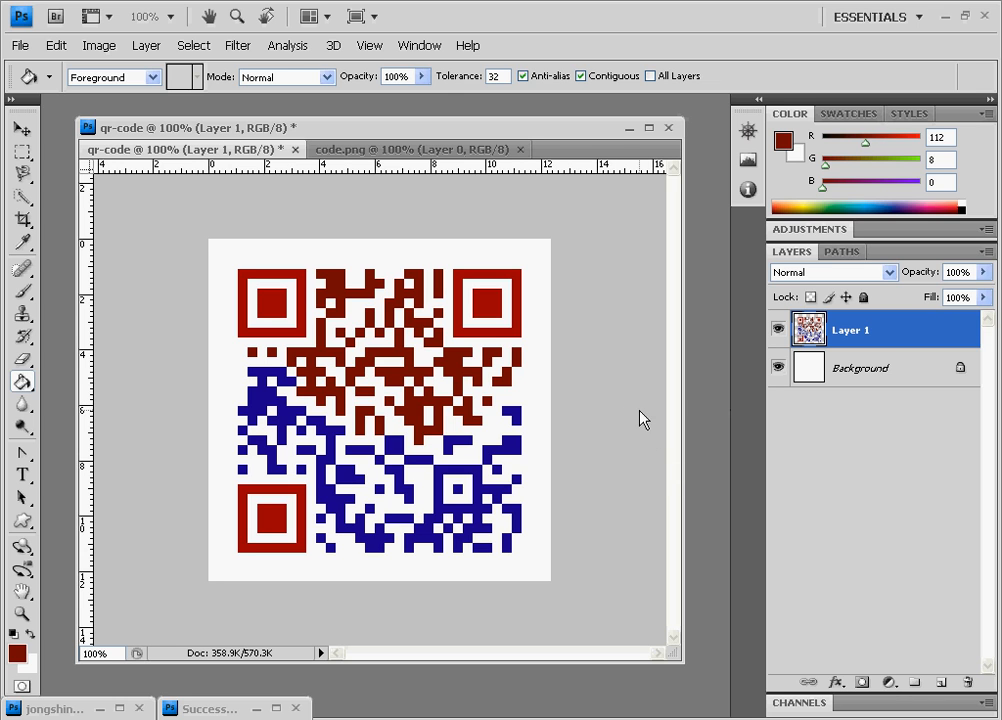
# - Convert the locked Background into a regular layer, keeping the default name and settings
pyautogui.click(22, 128)
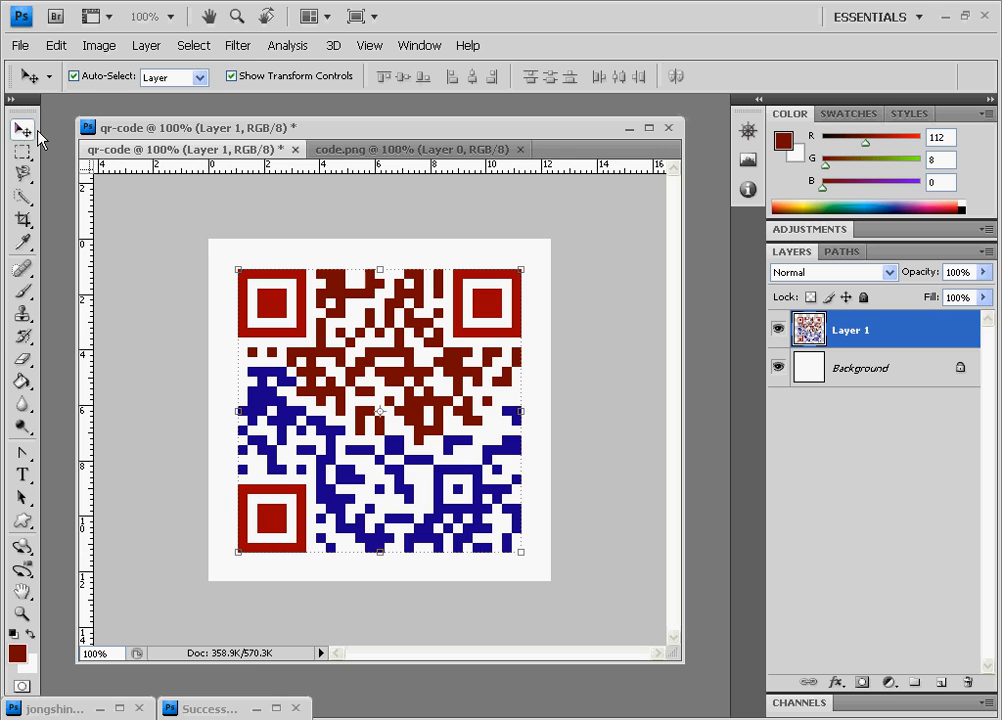
pyautogui.doubleClick(925, 375)
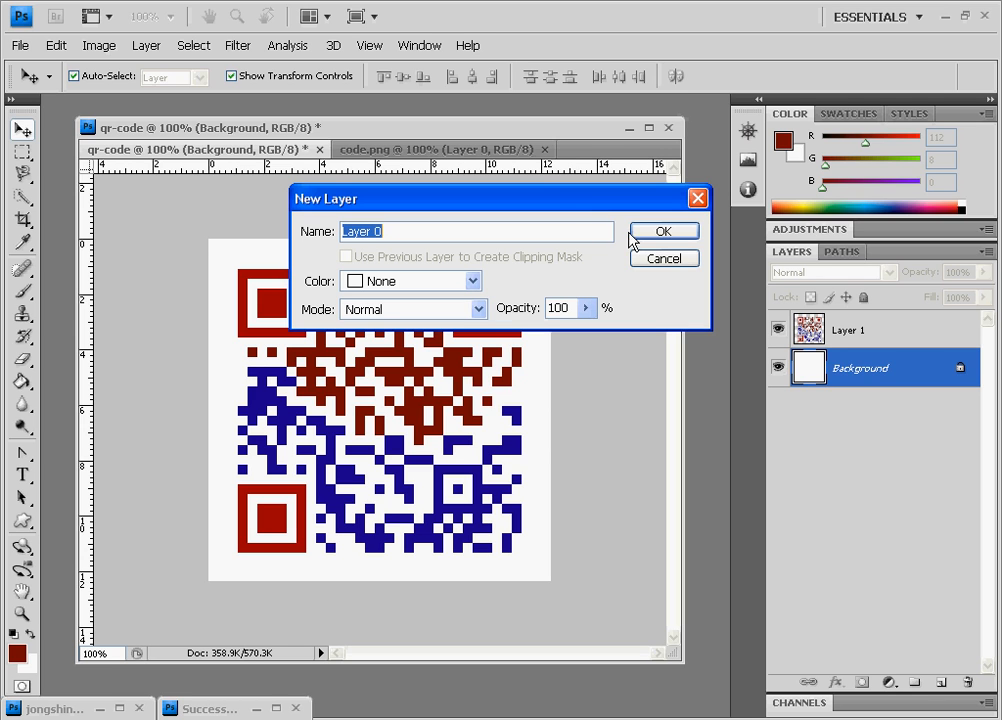
pyautogui.click(688, 238)
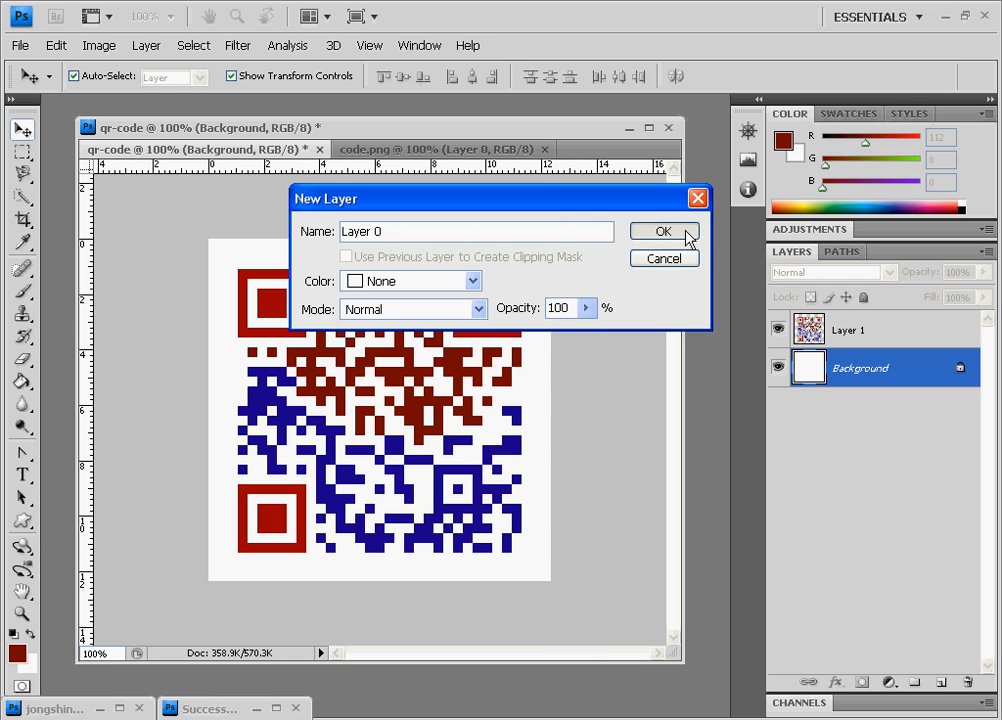
# - Add a Gradient Overlay to the converted background layer, with Radial style and the gradient reversed
pyautogui.doubleClick(940, 368)
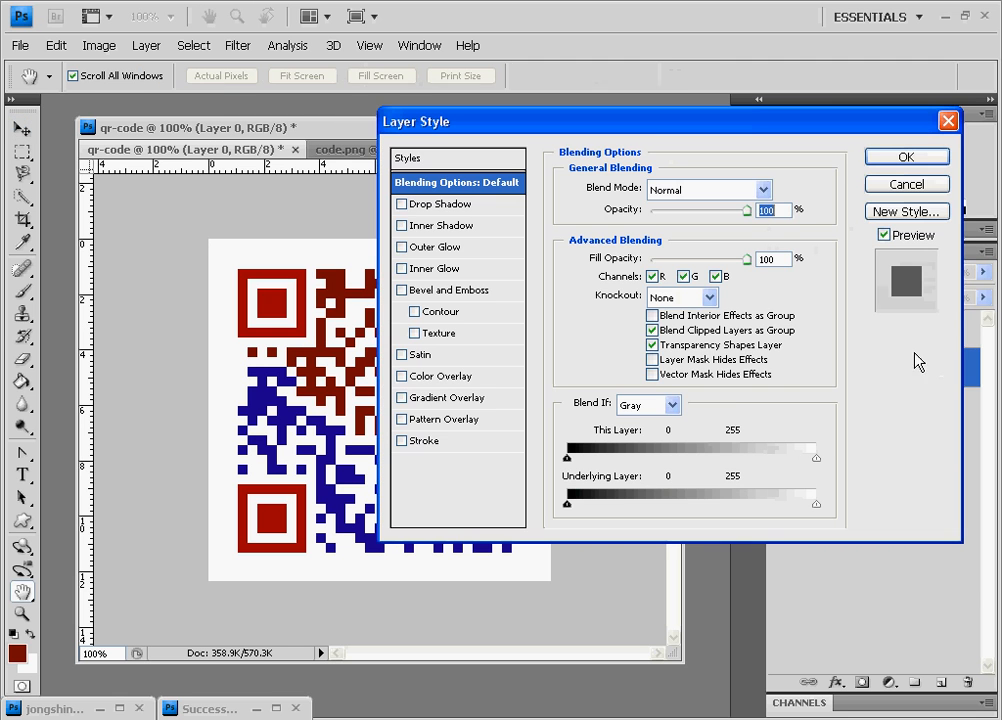
pyautogui.moveTo(652, 120); pyautogui.dragTo(830, 105)
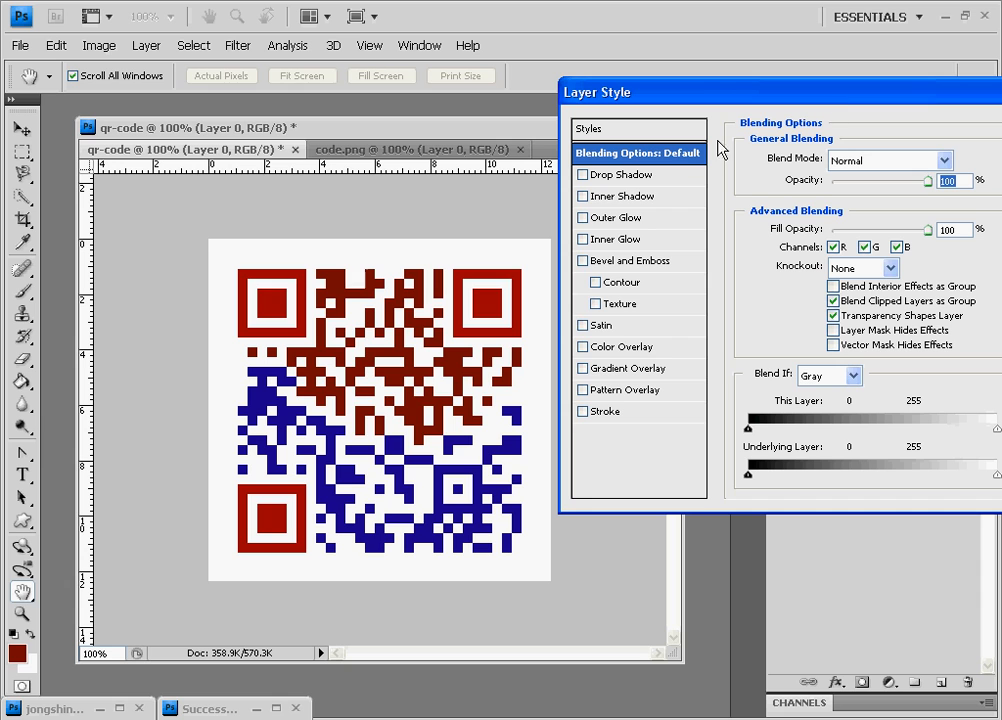
pyautogui.click(583, 369)
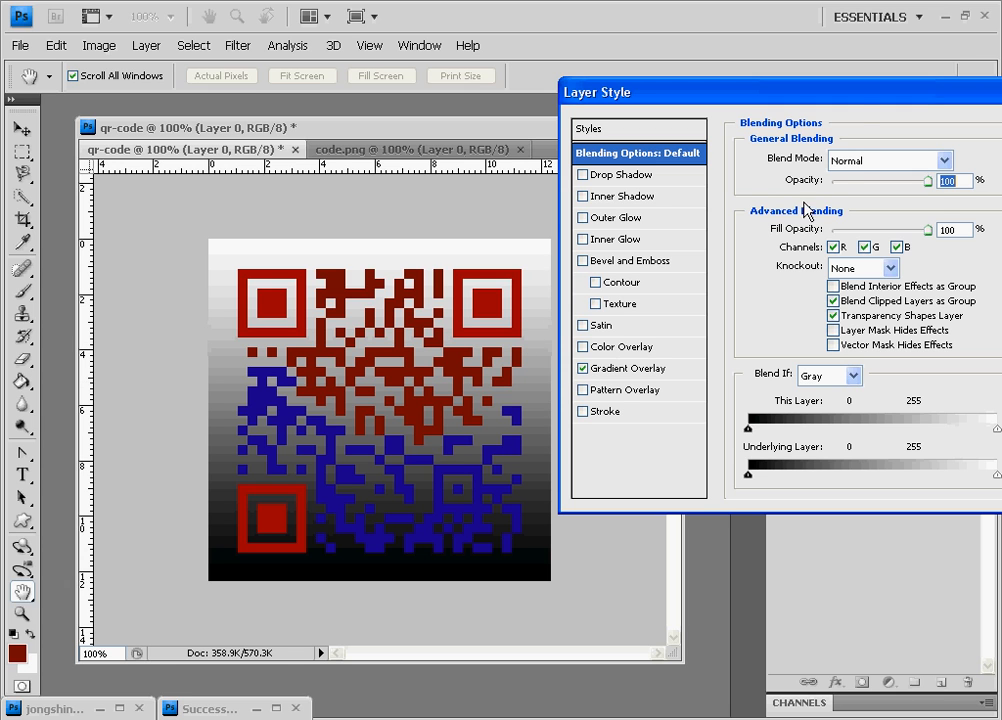
pyautogui.click(641, 375)
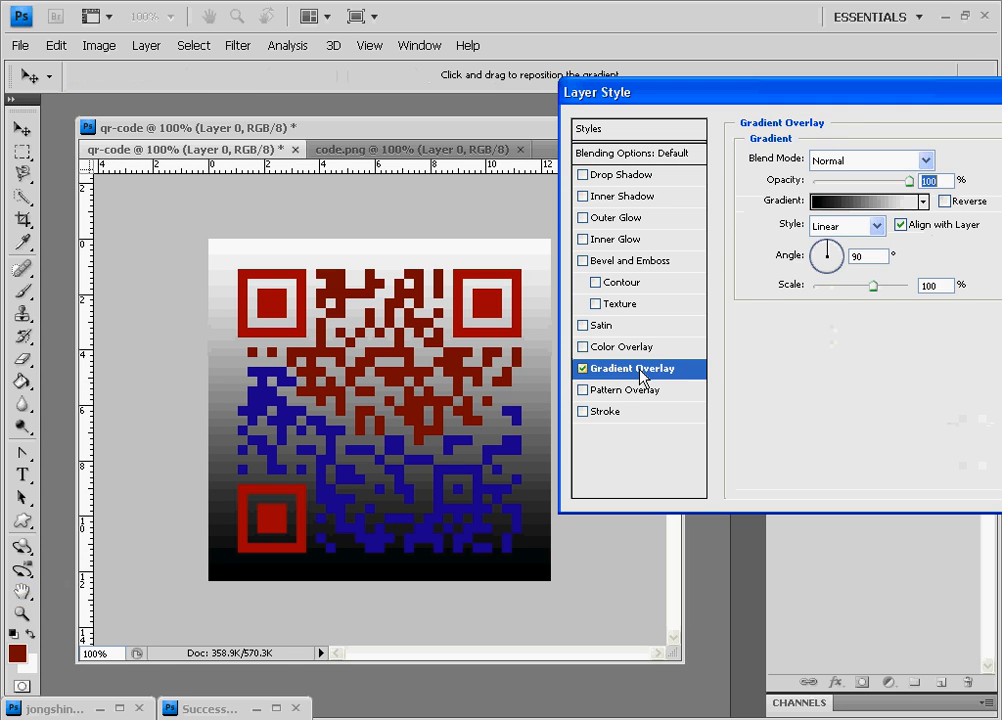
pyautogui.moveTo(908, 95); pyautogui.dragTo(893, 95)
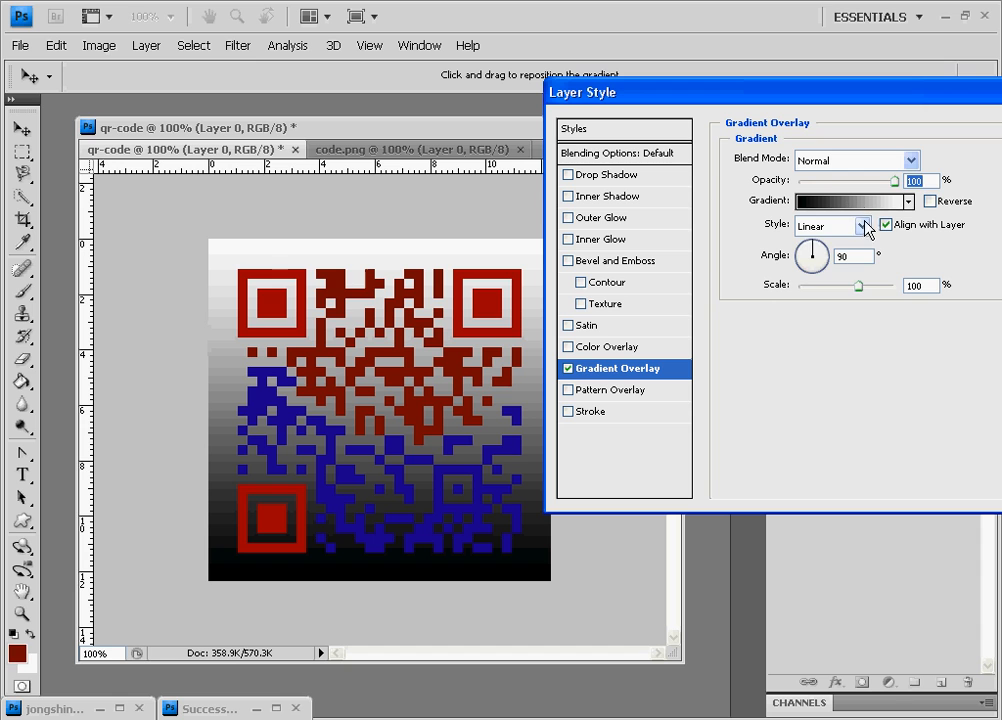
pyautogui.click(862, 226)
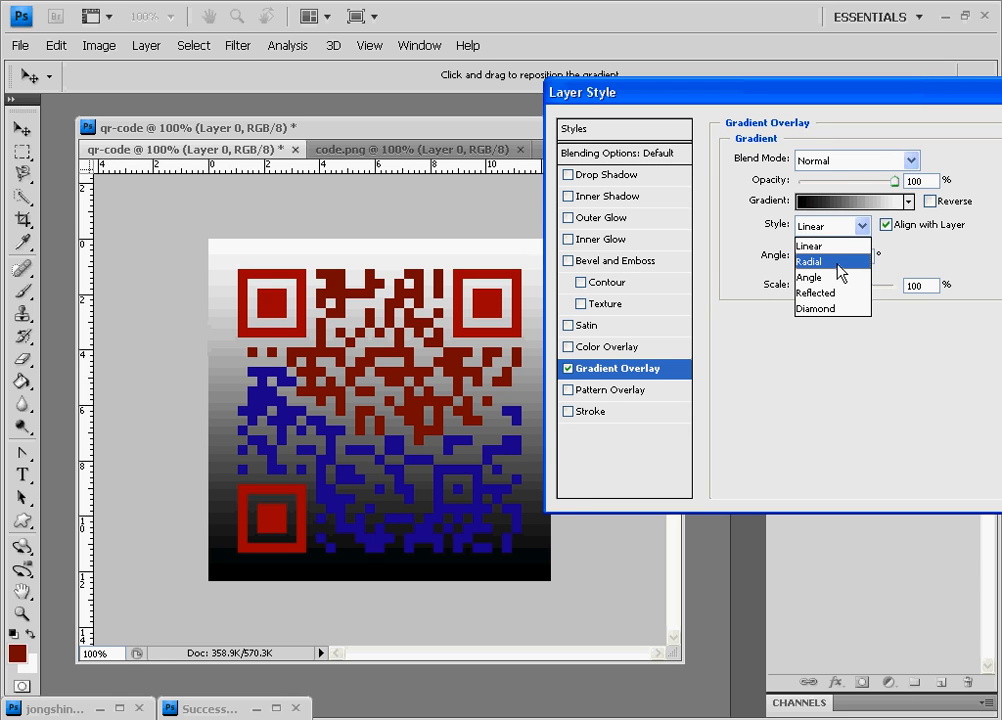
pyautogui.click(838, 262)
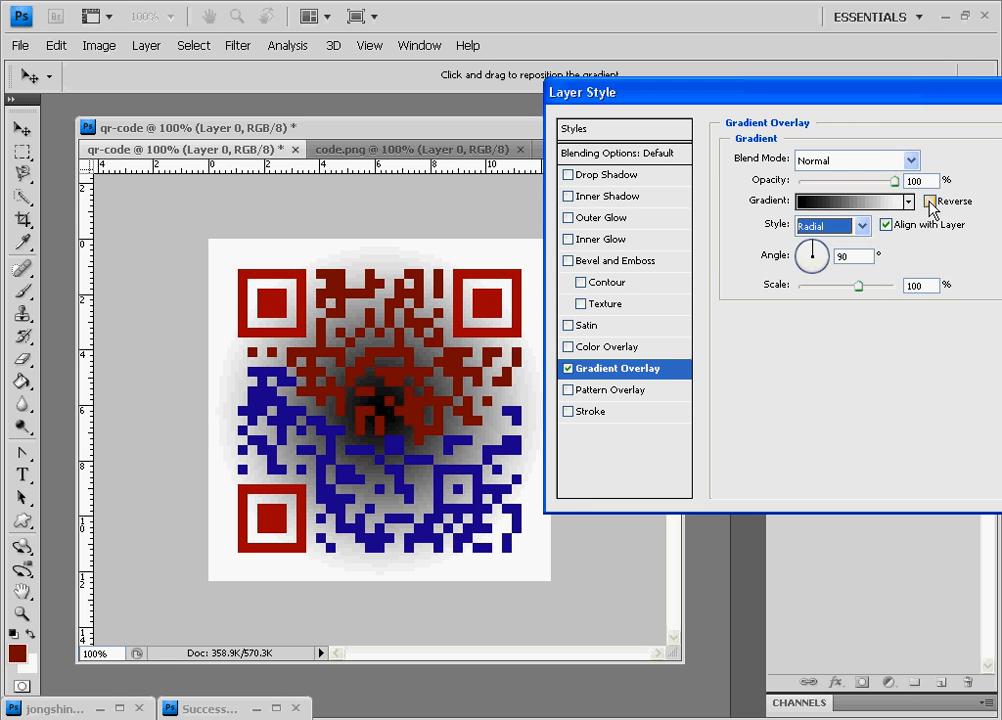
pyautogui.click(929, 202)
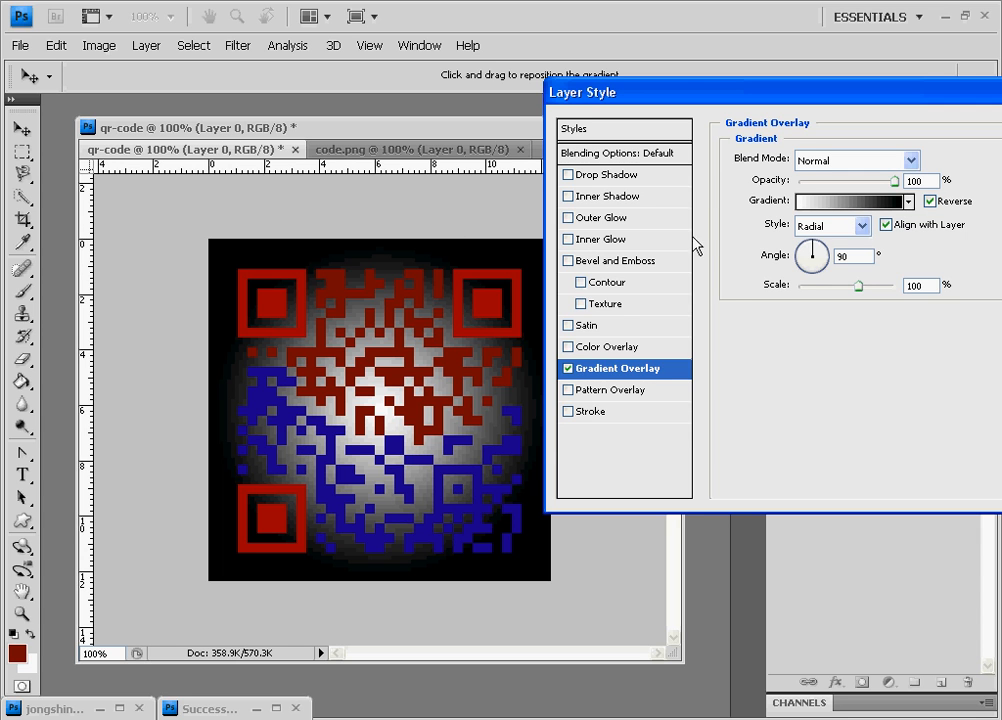
# - Recolour the black stop of the overlay gradient to mid grey #9f9d9d, keeping the other stop white
pyautogui.click(857, 205)
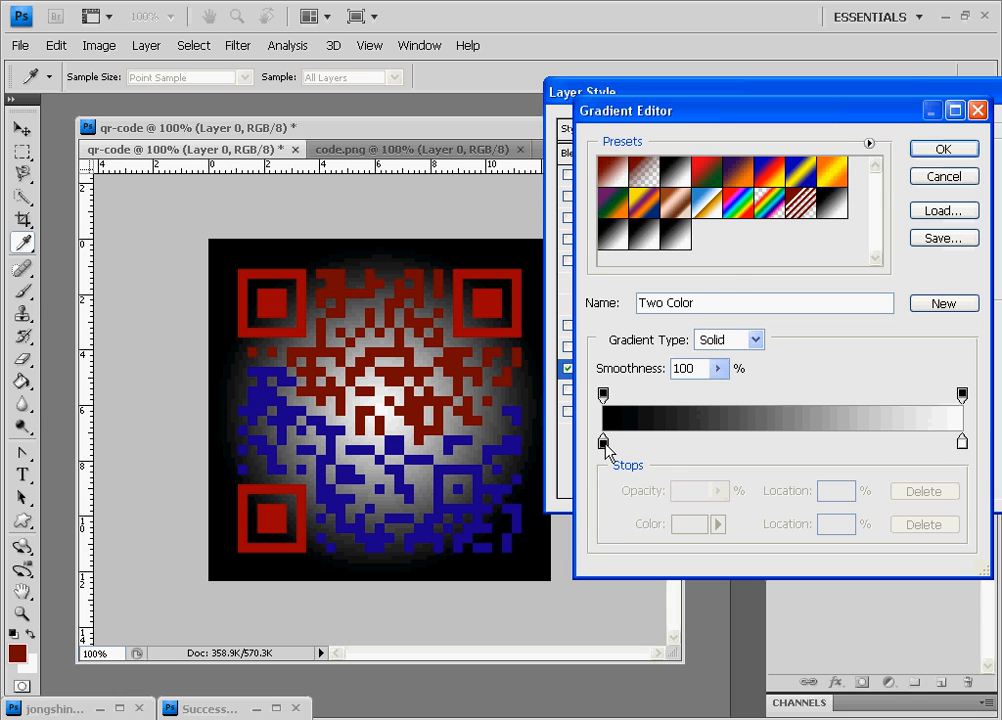
pyautogui.click(603, 442)
pyautogui.doubleClick(603, 442)
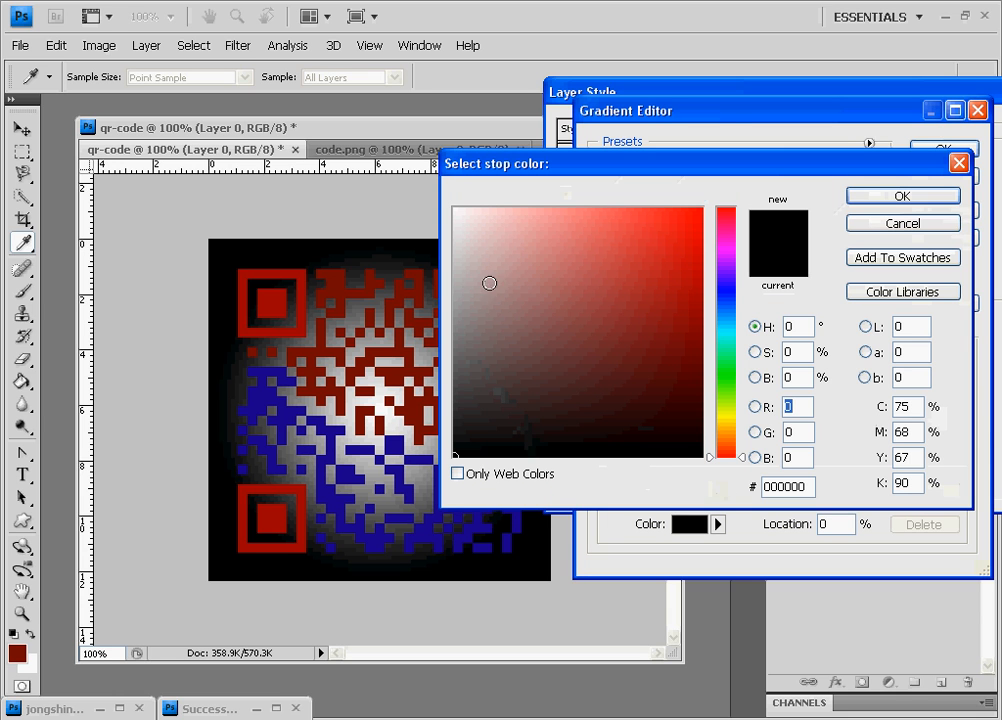
pyautogui.click(456, 263)
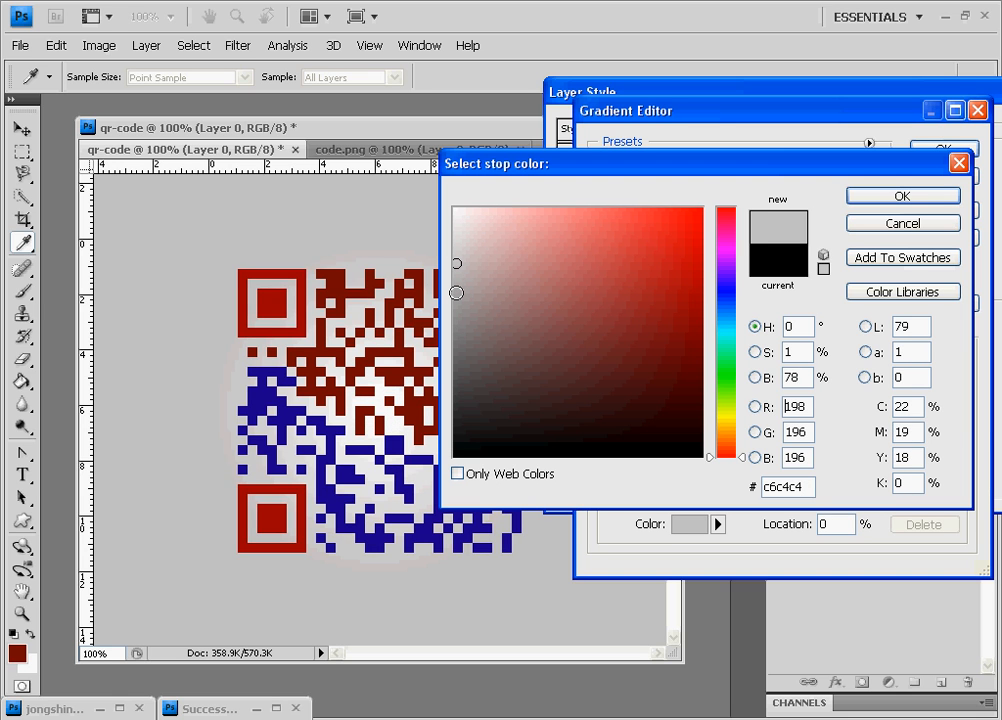
pyautogui.click(456, 292)
pyautogui.click(456, 301)
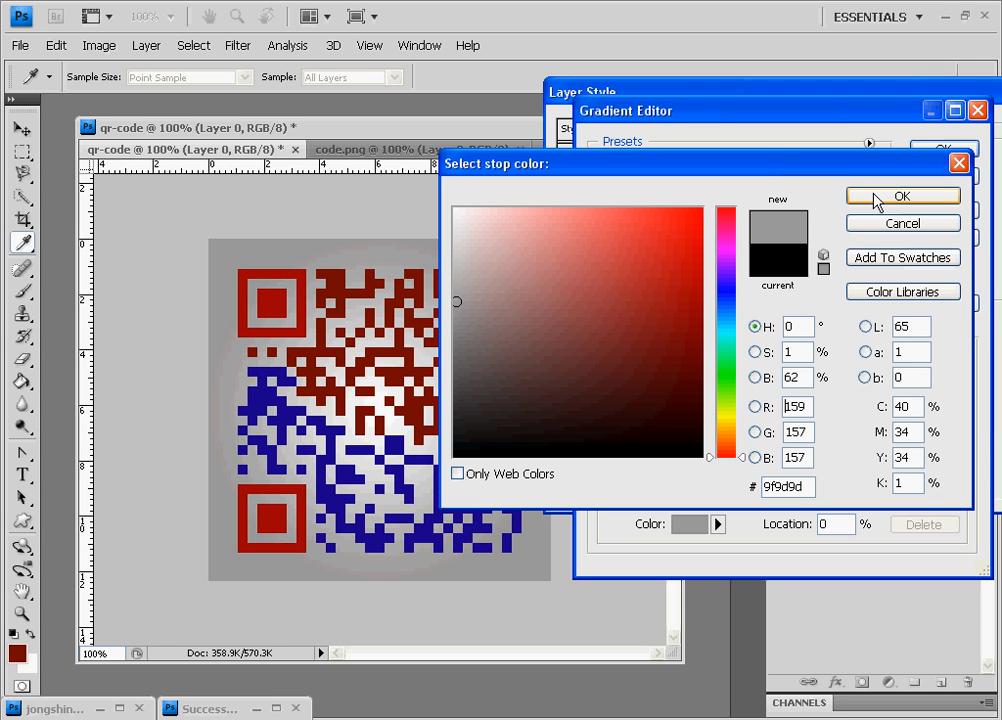
pyautogui.click(883, 204)
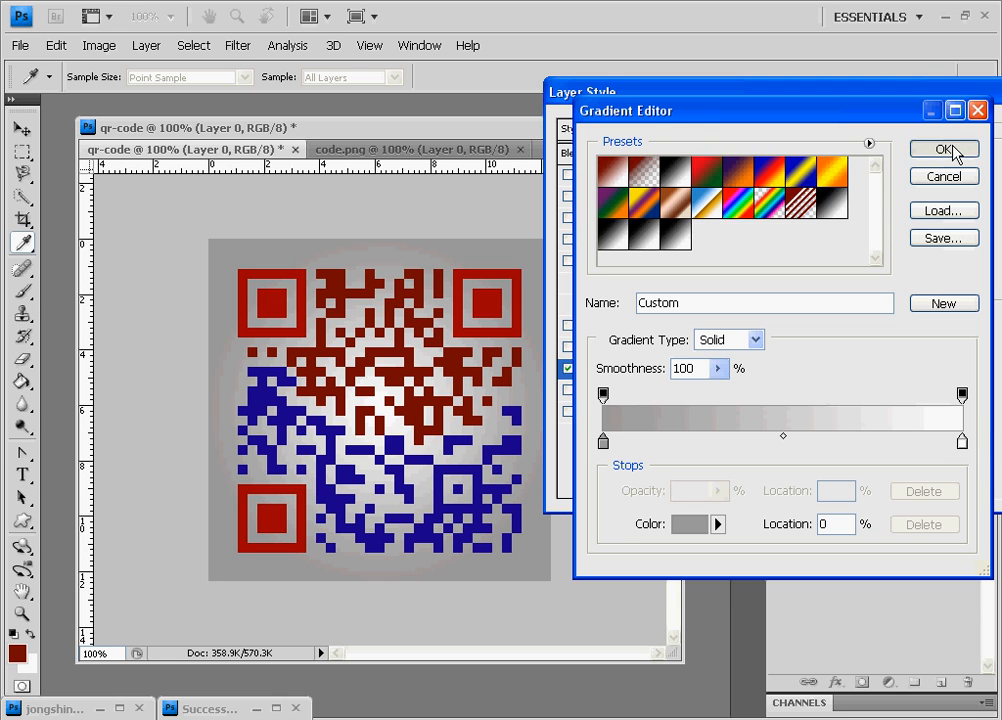
pyautogui.click(950, 149)
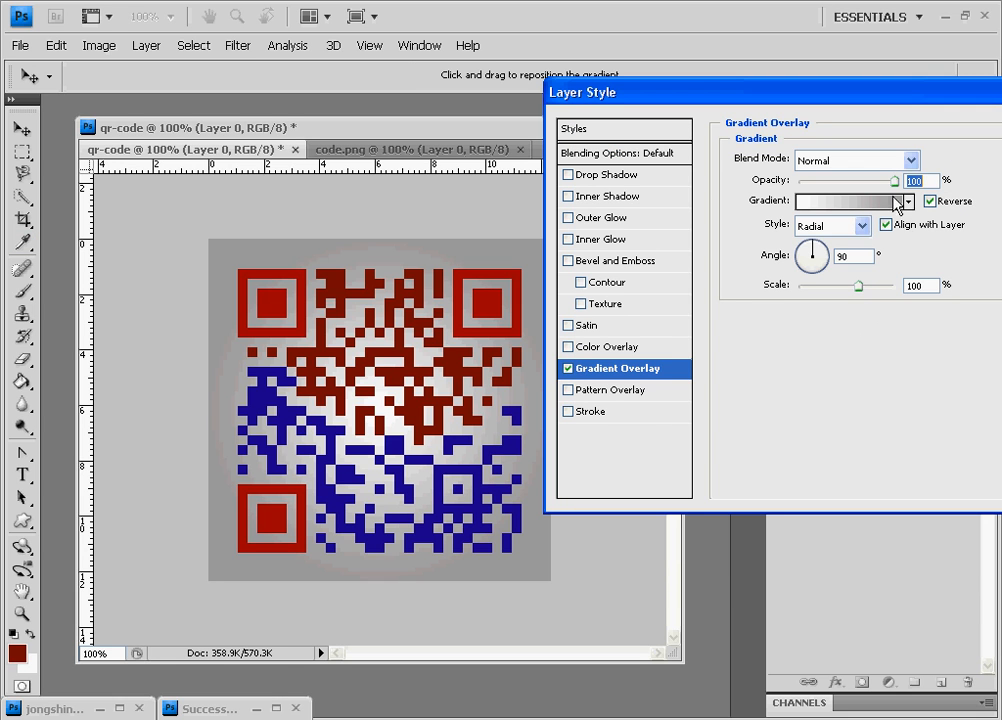
# - Set the Gradient Overlay scale to 136% and apply the layer style to the background layer
pyautogui.moveTo(862, 292); pyautogui.dragTo(889, 287)
pyautogui.moveTo(983, 99); pyautogui.dragTo(858, 112)
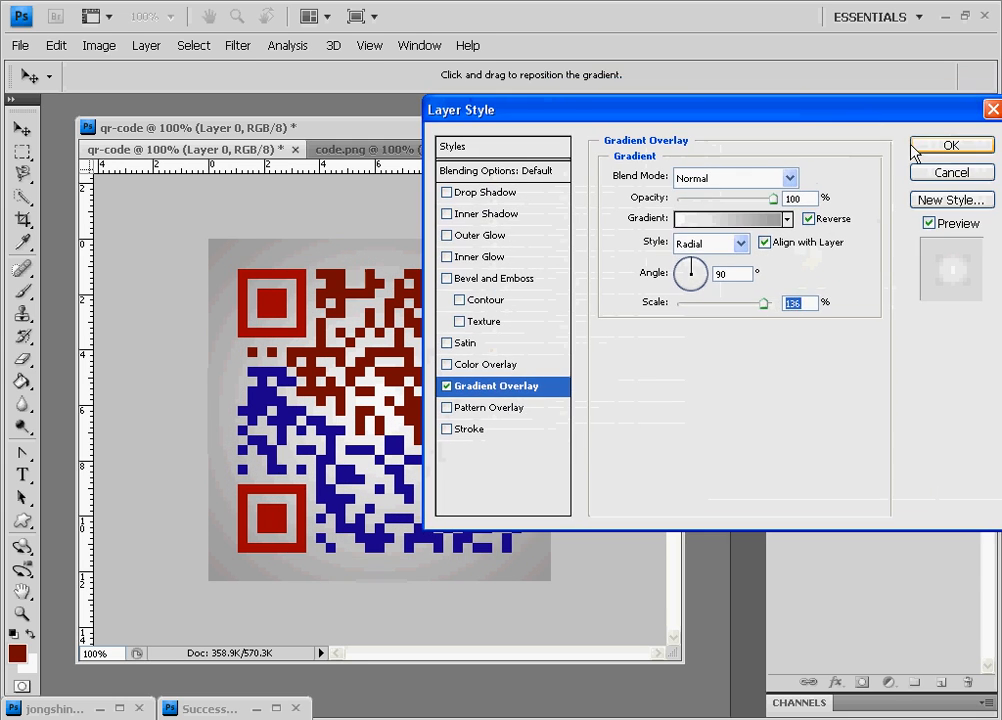
pyautogui.click(948, 143)
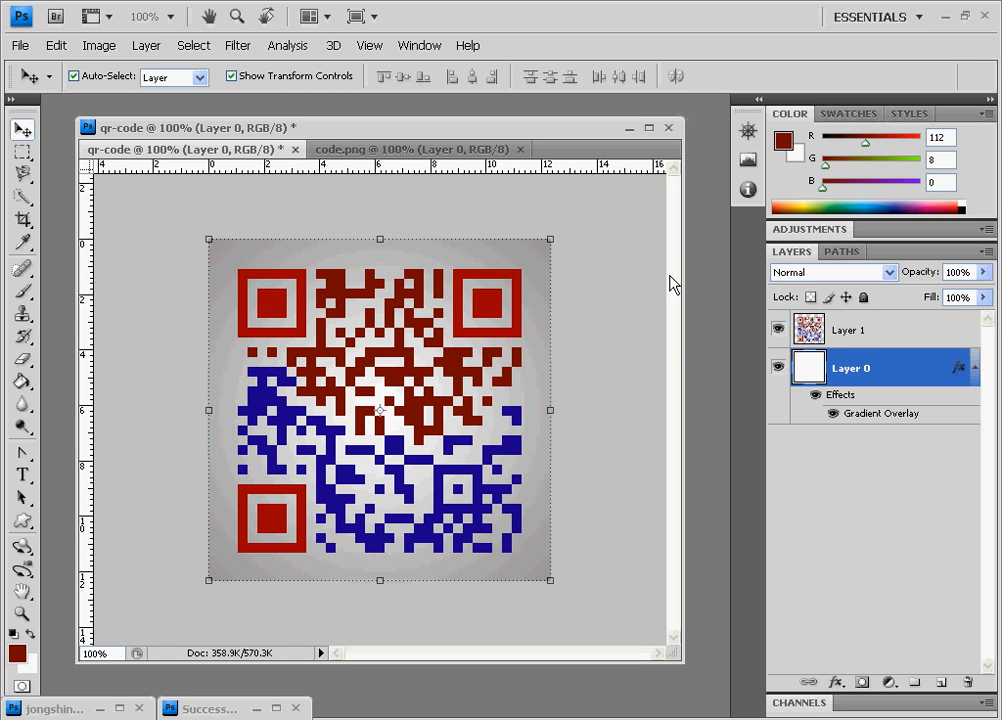
# - View the finished example jongshindo_QRcode.psd, minimise it again, and bring up the second example, Successmafia_QRcode_final.psd
pyautogui.click(73, 712)
pyautogui.doubleClick(73, 712)
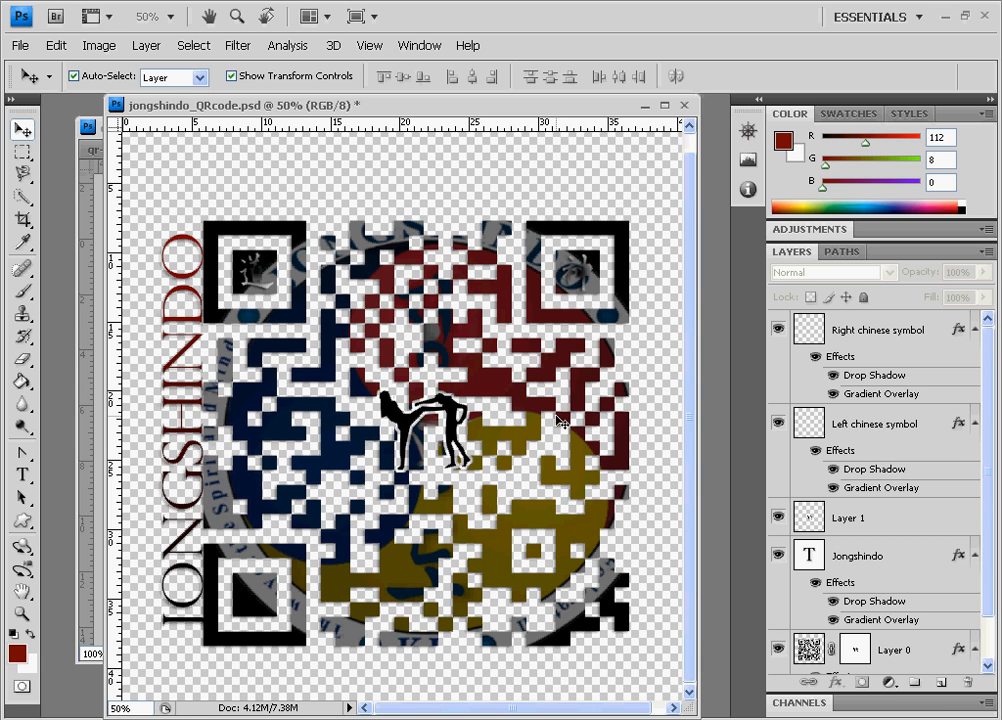
pyautogui.click(650, 107)
pyautogui.doubleClick(224, 713)
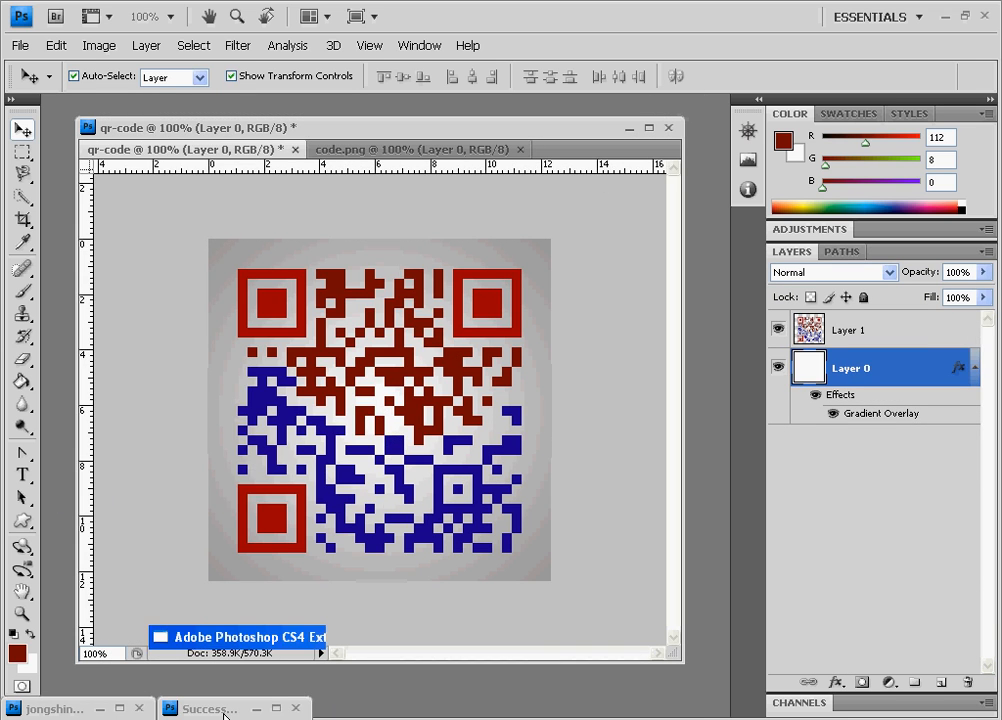
pyautogui.click(417, 127)
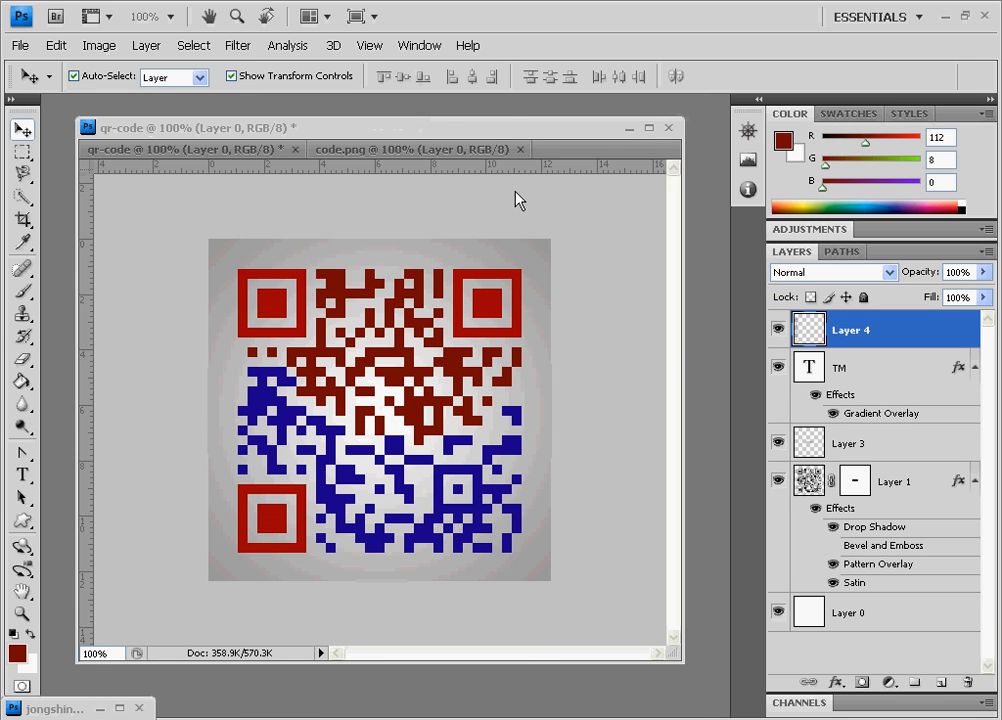
pyautogui.moveTo(515, 192); pyautogui.dragTo(516, 193)
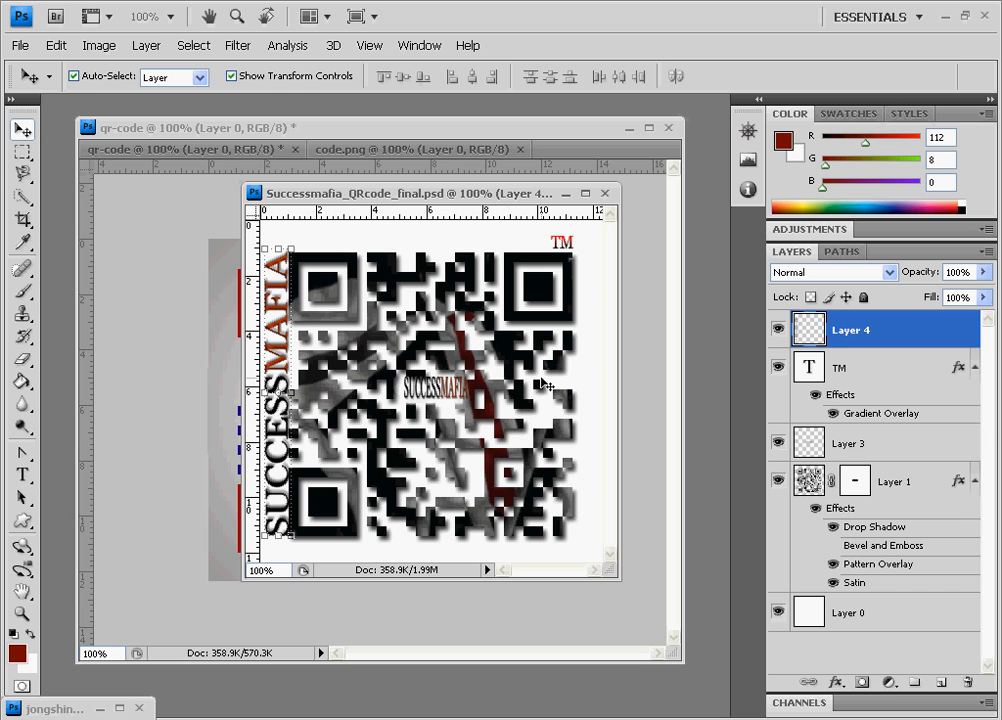